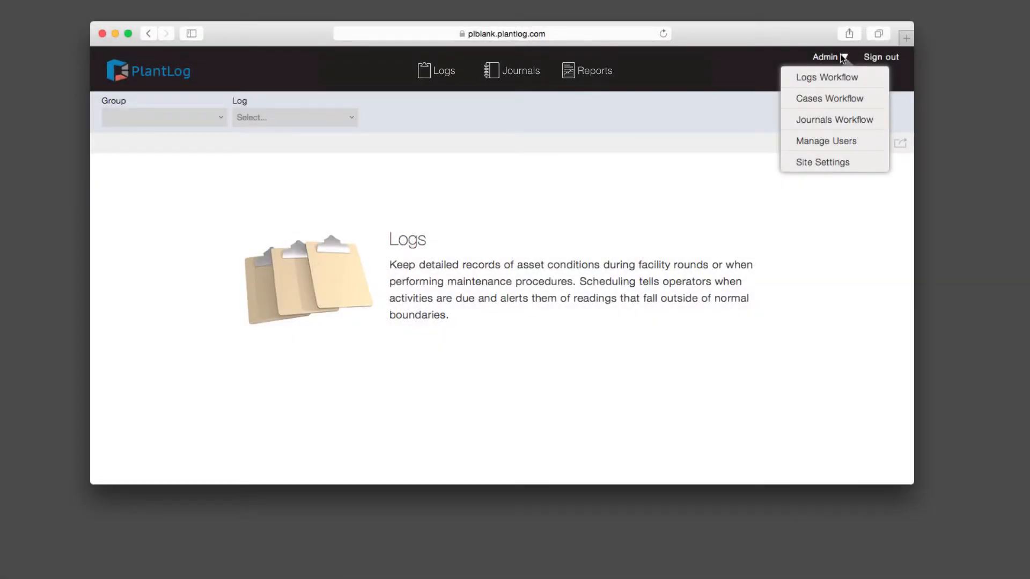
Step: Open the Logs Workflow and start a new group named Chillers
left_click(833, 78)
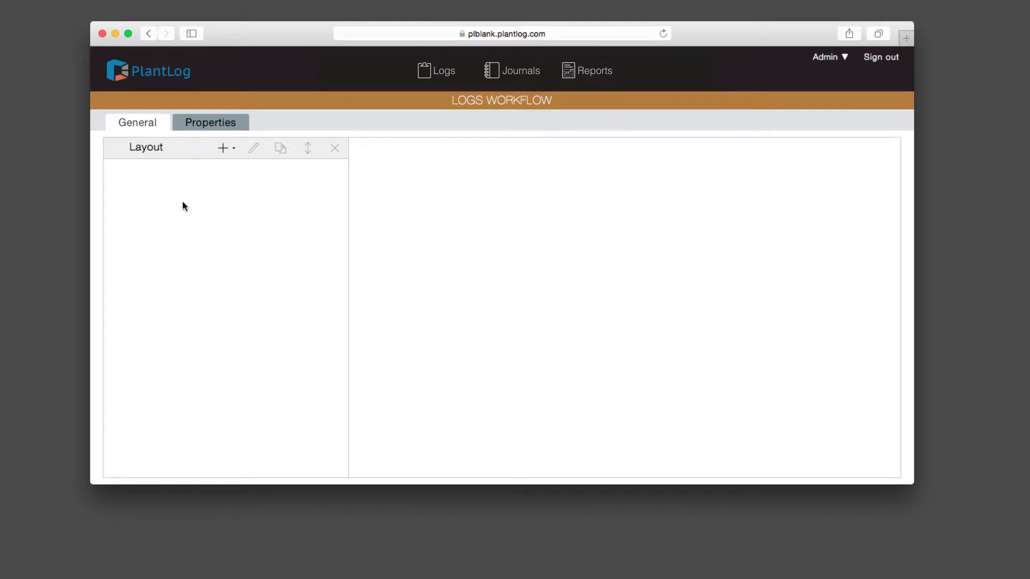
left_click(221, 153)
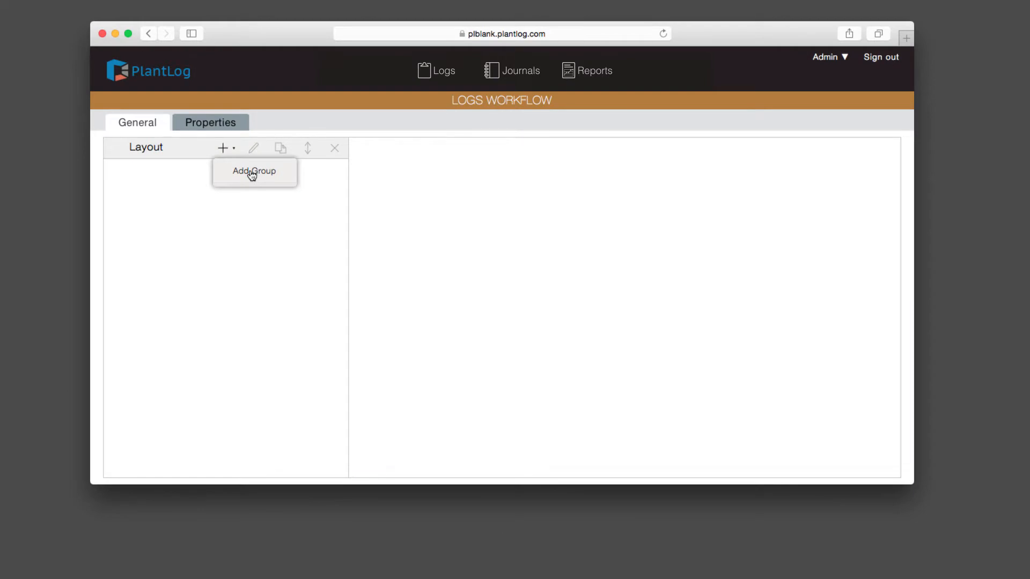
left_click(251, 172)
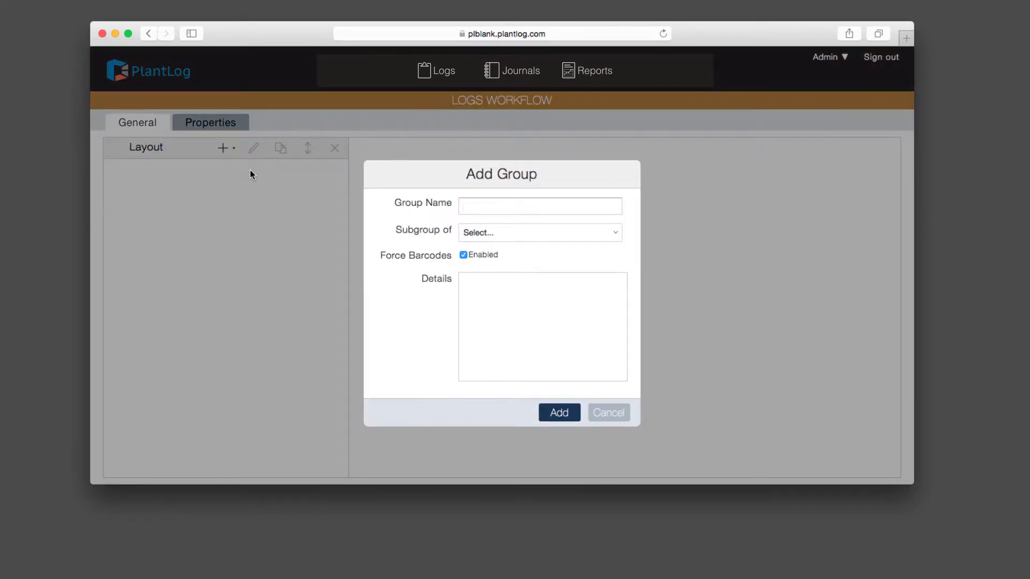
type("Chillers")
mouse_move(443, 203)
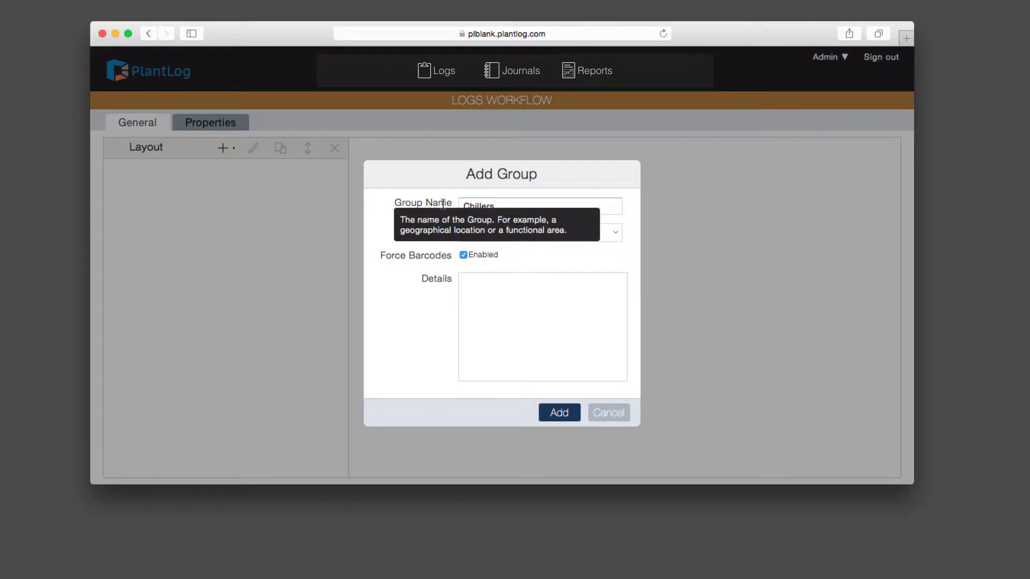
Step: Set Subgroup of to [None] for the Chillers group and add the group to the layout
mouse_move(435, 225)
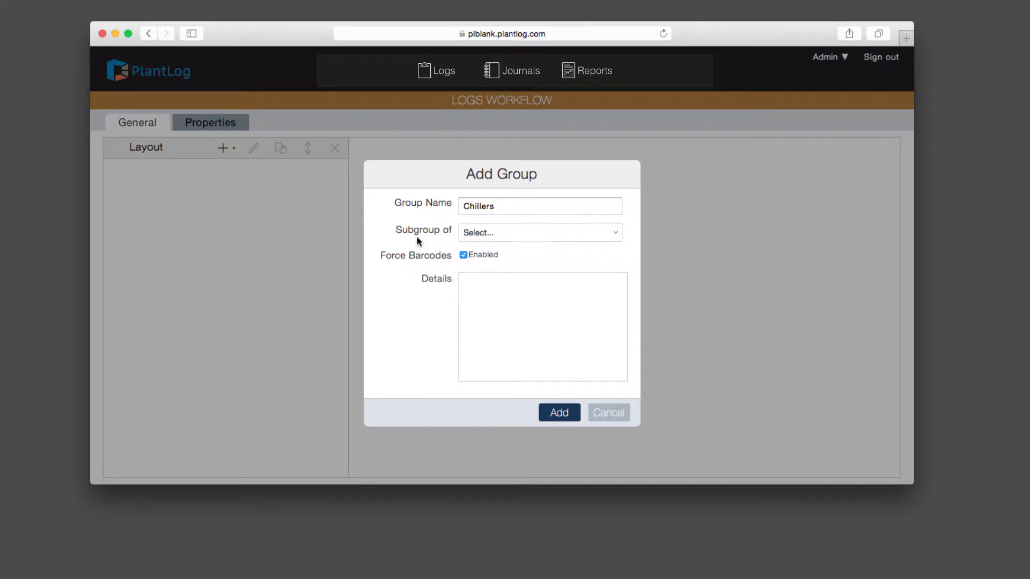
mouse_move(401, 250)
left_click(494, 236)
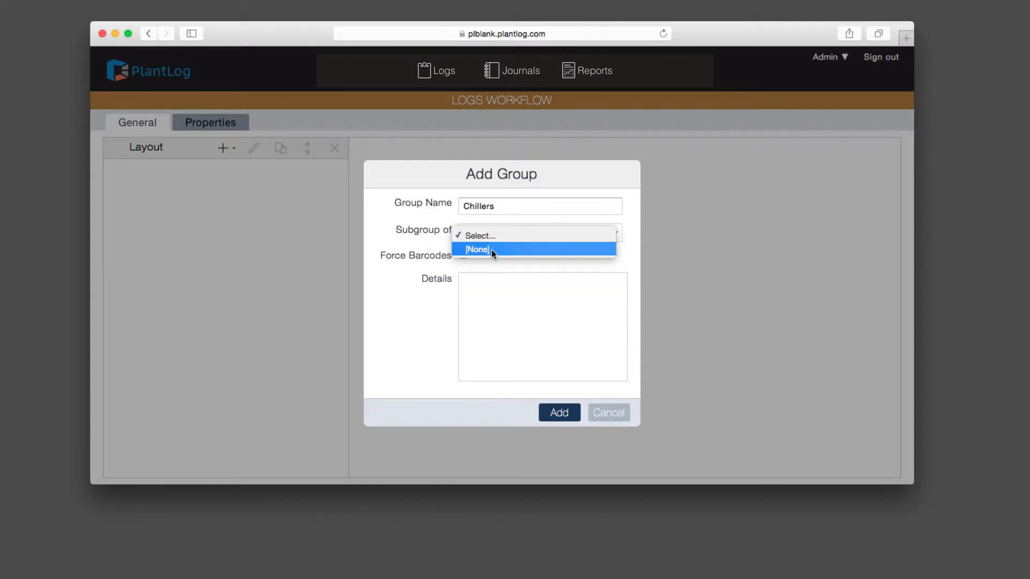
left_click(491, 250)
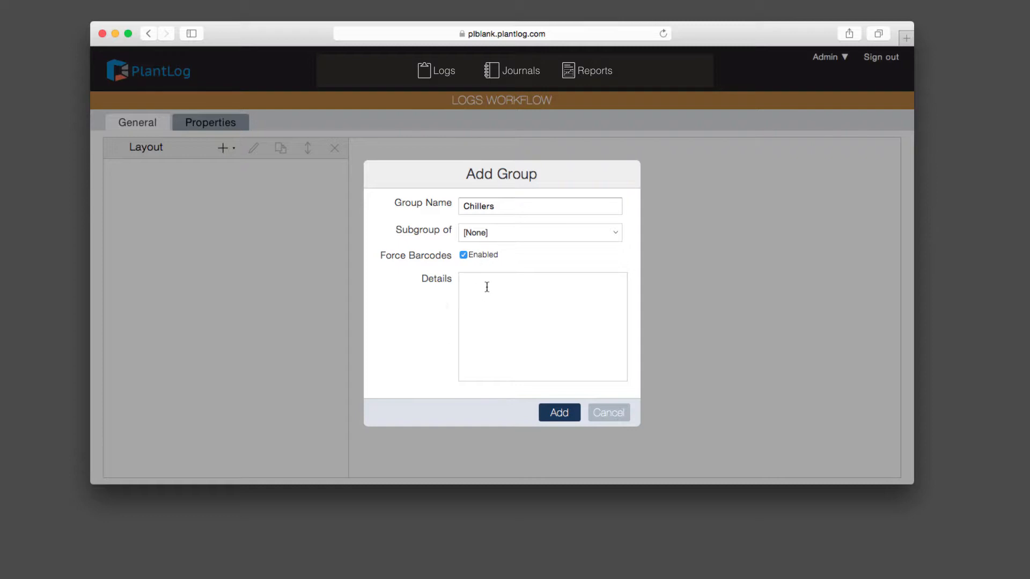
mouse_move(444, 279)
left_click(540, 345)
left_click(559, 413)
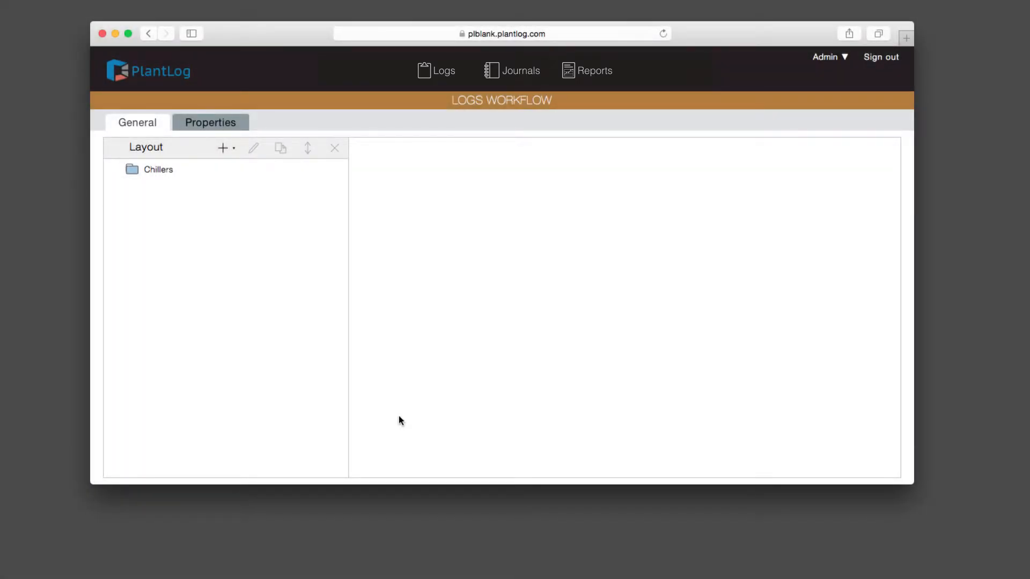
Step: Start a new log named Chiller #1 with barcode 10001 in the Chillers group
left_click(224, 149)
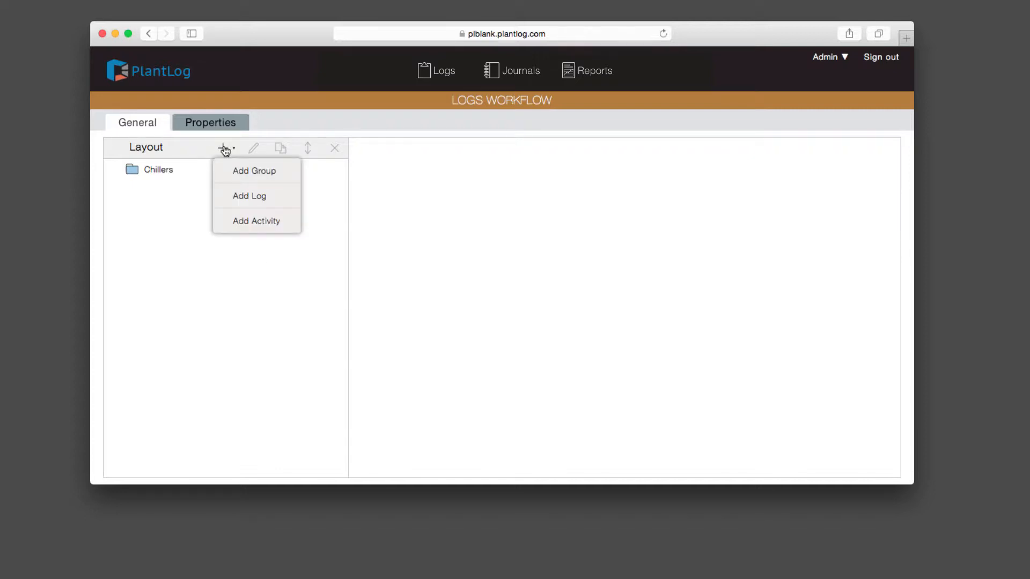
left_click(245, 198)
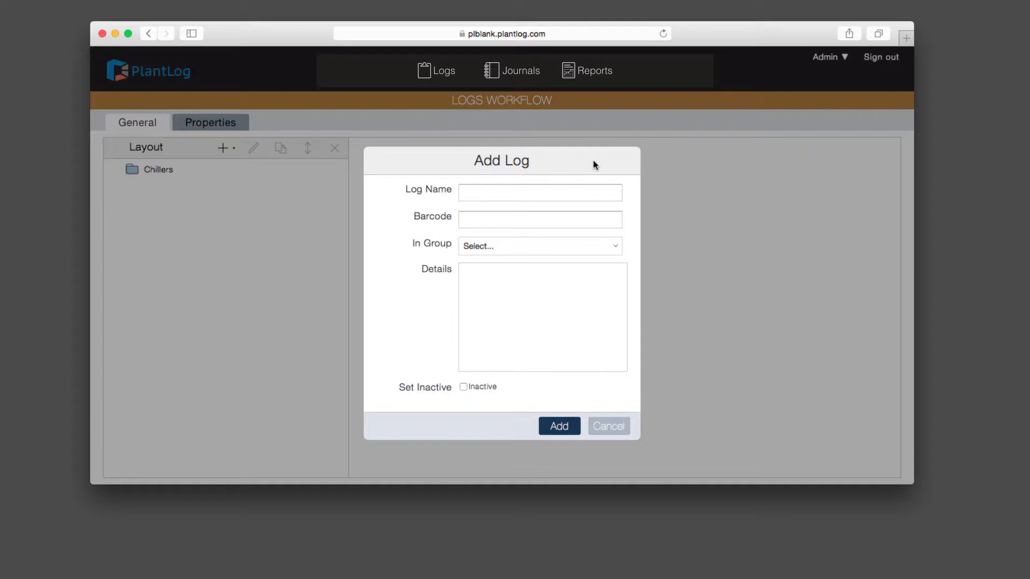
type("Ch")
type("iller ")
type("#1")
type("10001")
left_click(519, 247)
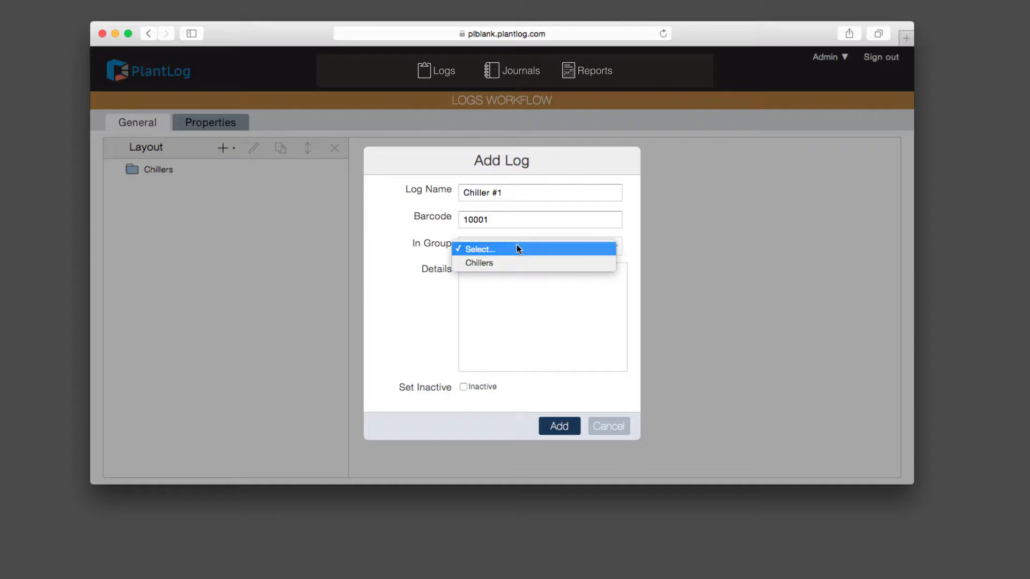
left_click(476, 264)
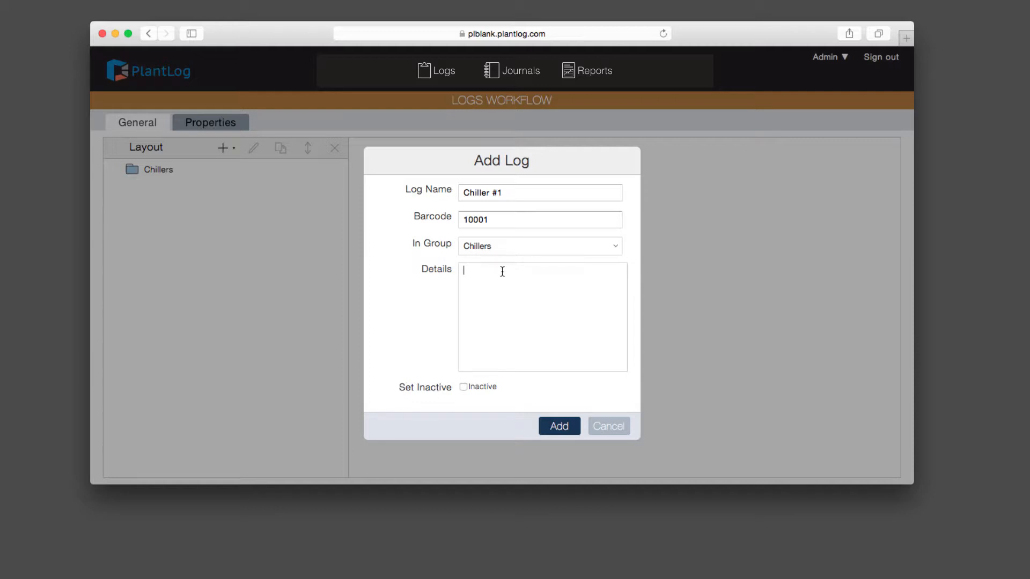
Step: Enter the log details with manufacturer GE, serial number 12345 and the support phone number, and add the log
left_click(502, 272)
type("Manufacturer: GE")
key("Return")
type("Serial ")
type("Number: 12")
type("345 ")
type("Support")
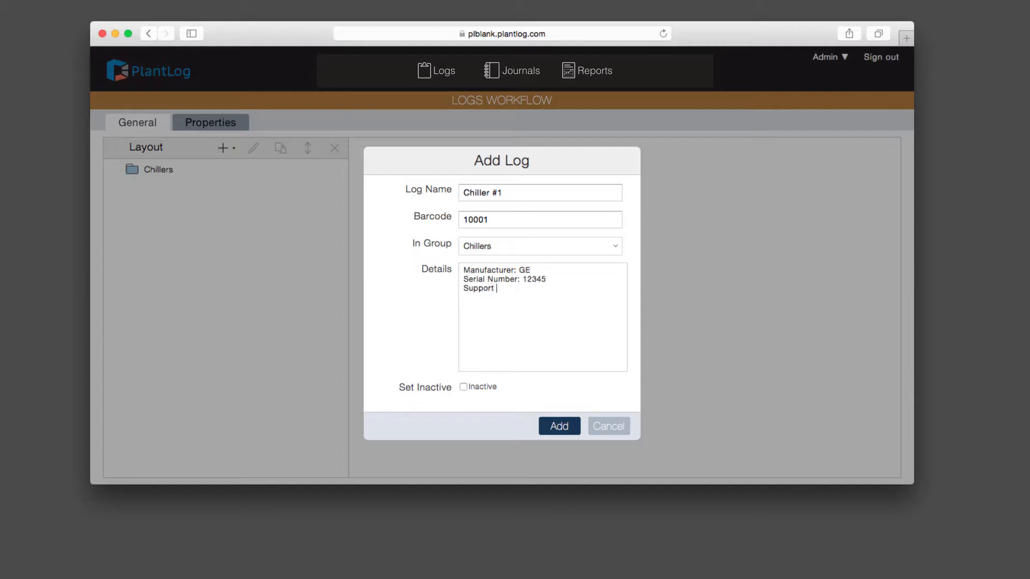
type(" Phone: 555 1212")
left_click(570, 428)
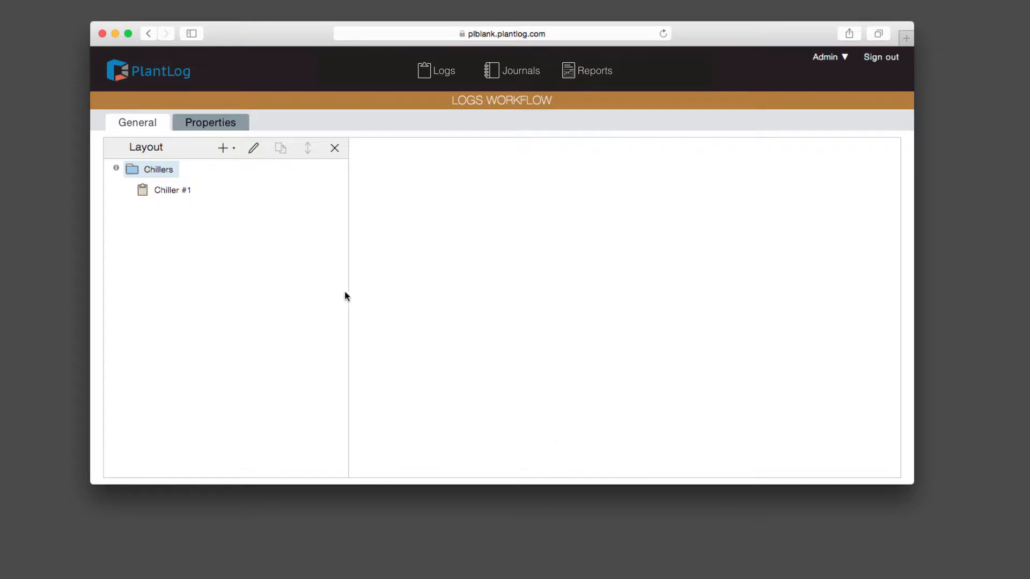
Step: Start a new activity named Daily Round in the Chiller #1 log
left_click(166, 192)
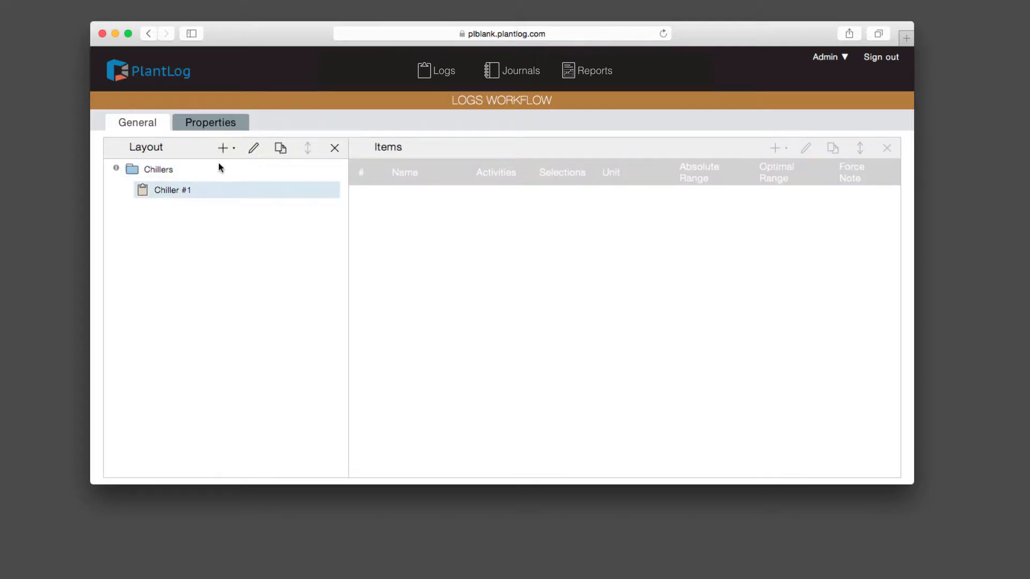
left_click(226, 149)
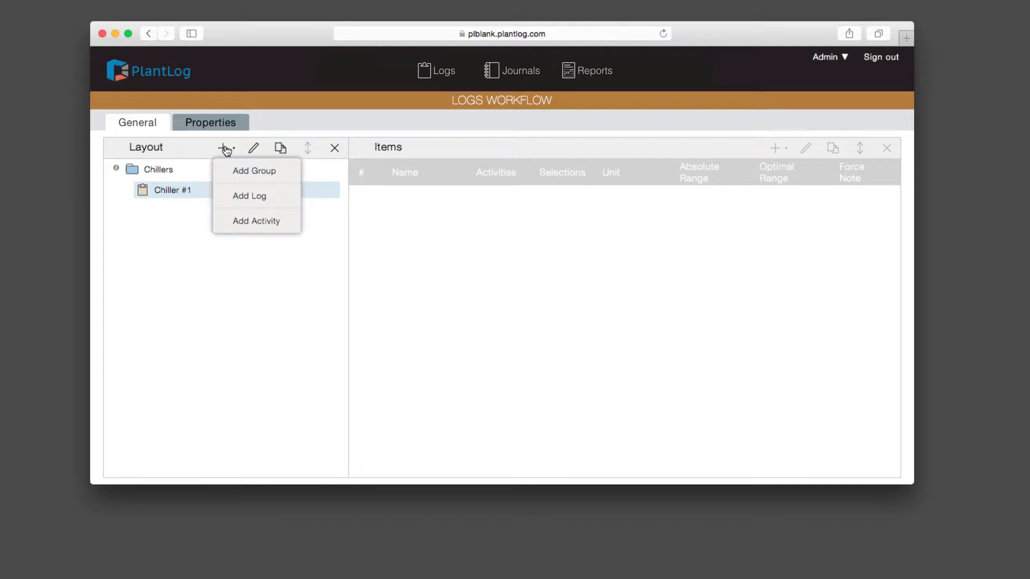
left_click(252, 222)
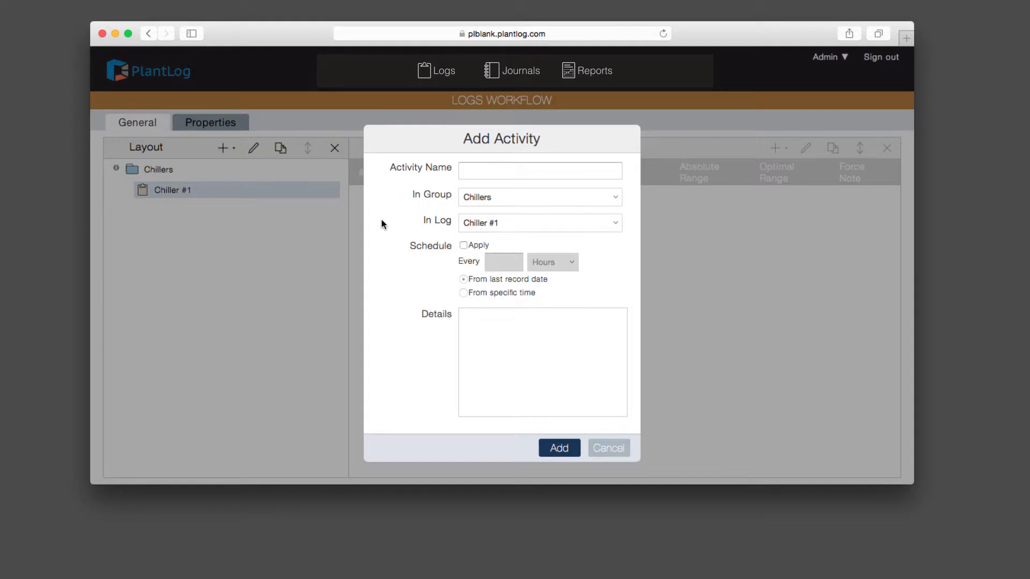
type("Daily Rou")
type("nd")
Step: Apply a schedule of every 1 Days to the Daily Round activity
mouse_move(433, 241)
left_click(462, 245)
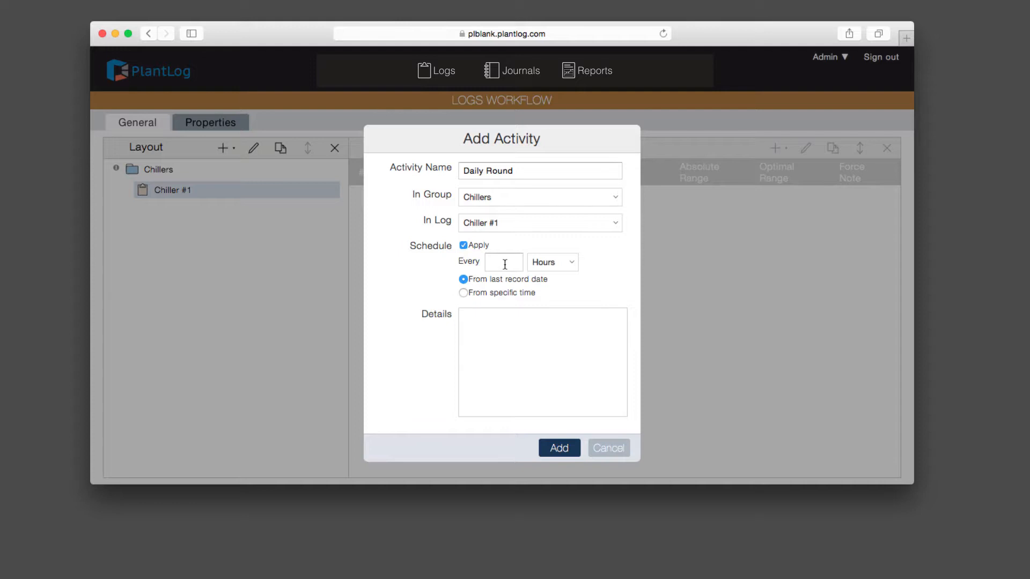
type("1")
left_click(565, 265)
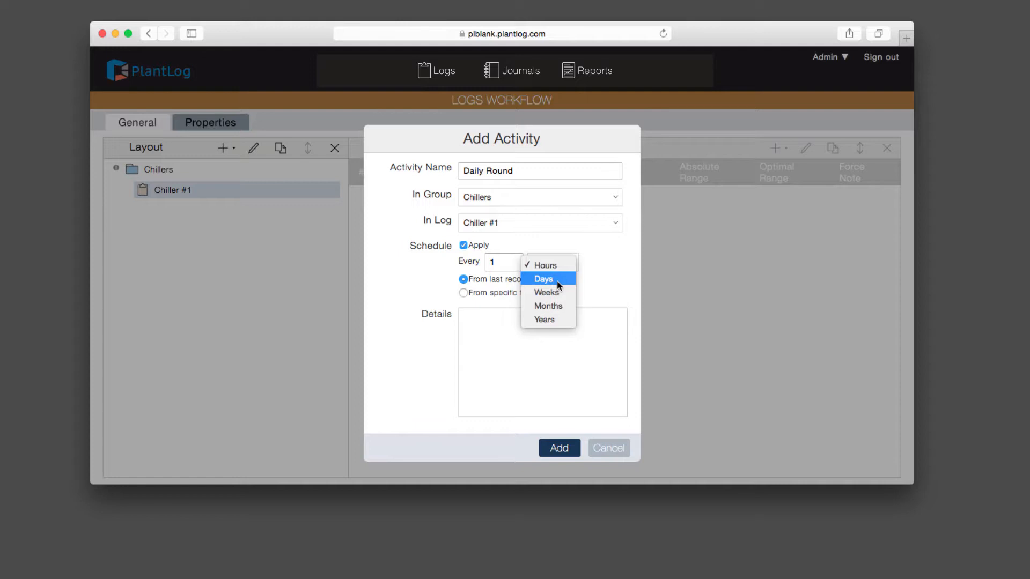
left_click(557, 281)
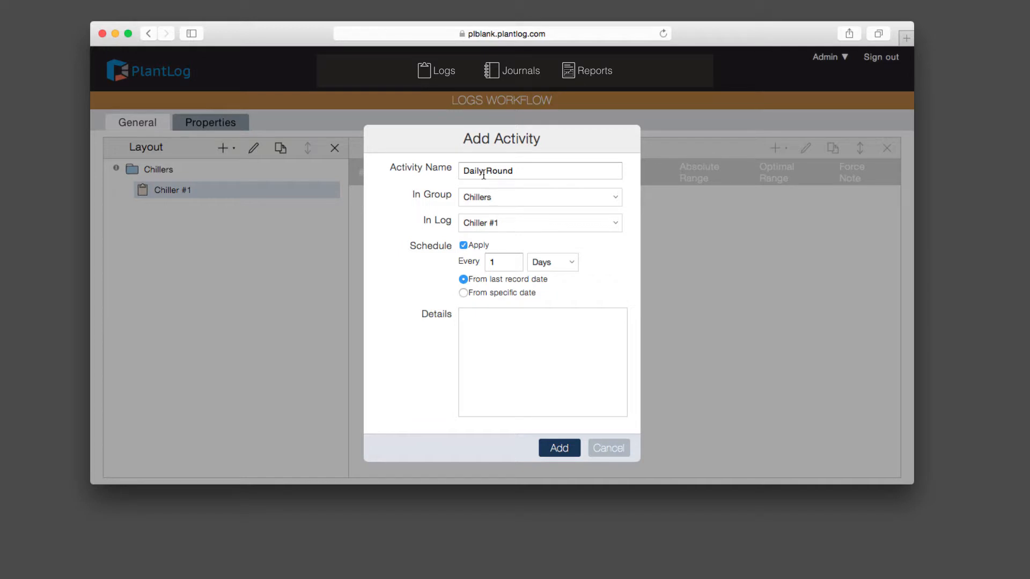
left_click(486, 292)
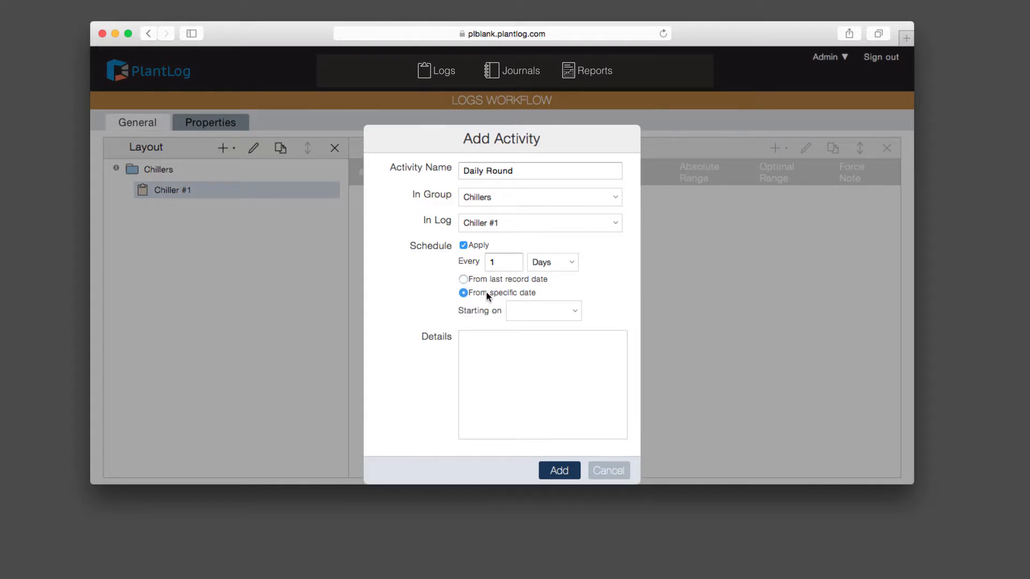
left_click(541, 311)
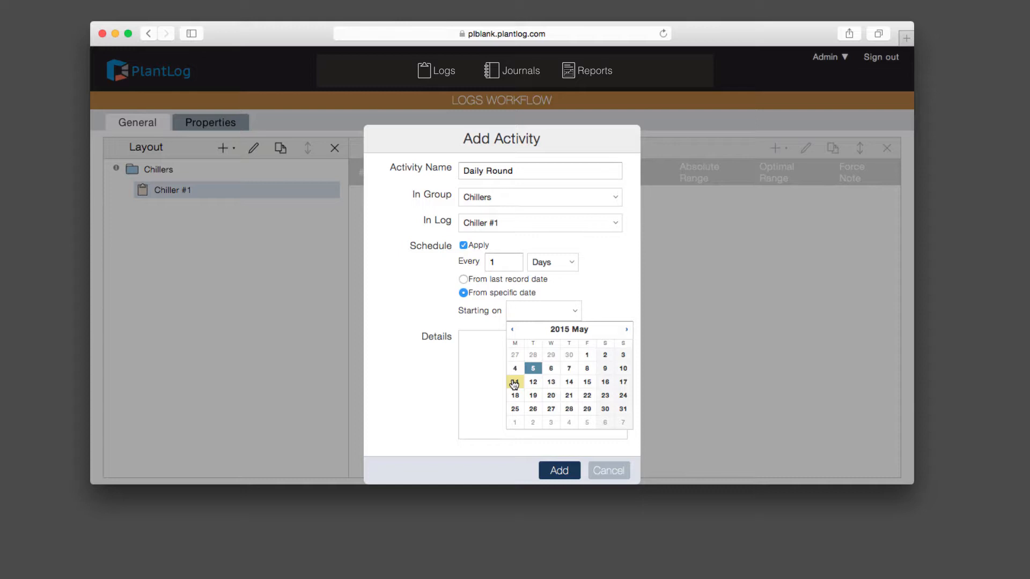
left_click(594, 307)
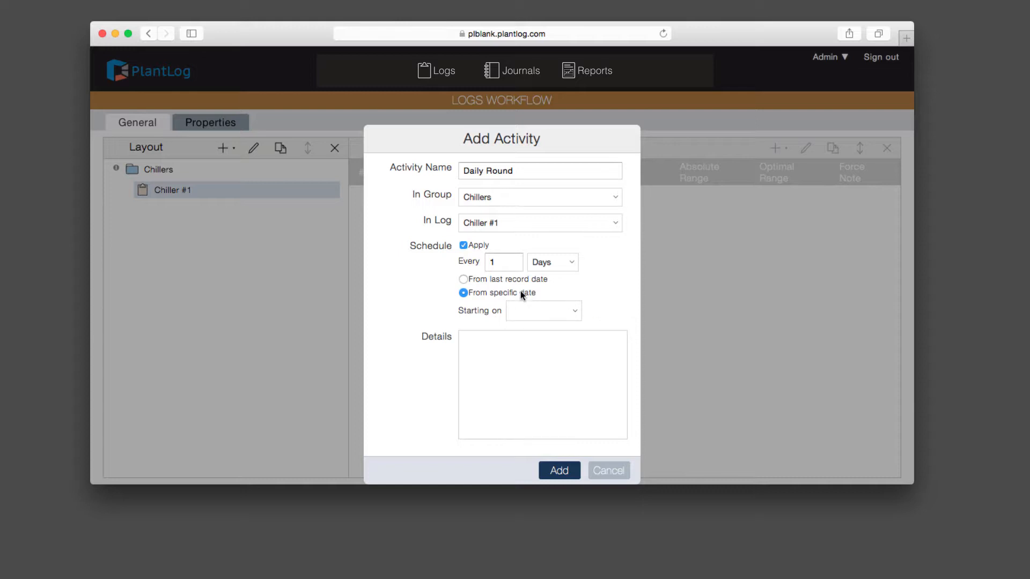
Step: Base the Daily Round schedule on the last record date and add the activity
left_click(486, 278)
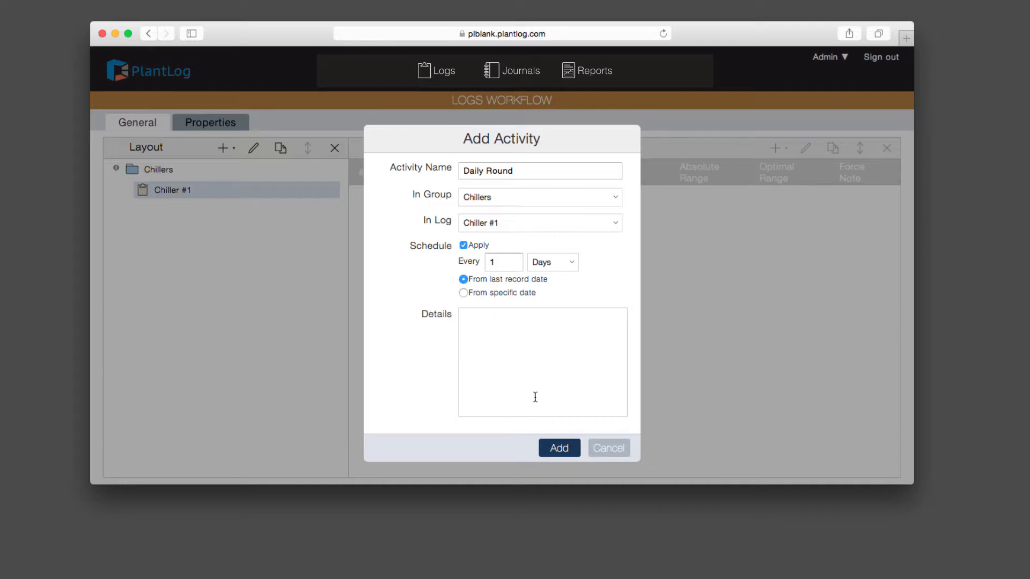
left_click(559, 449)
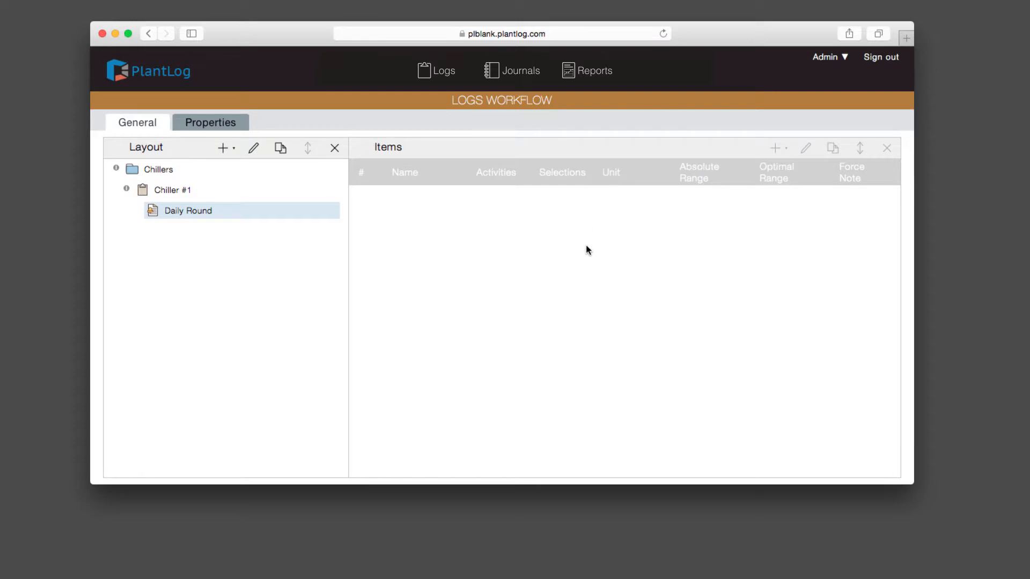
Step: Start a new selection item named Power Status for the Chiller #1 log
left_click(164, 192)
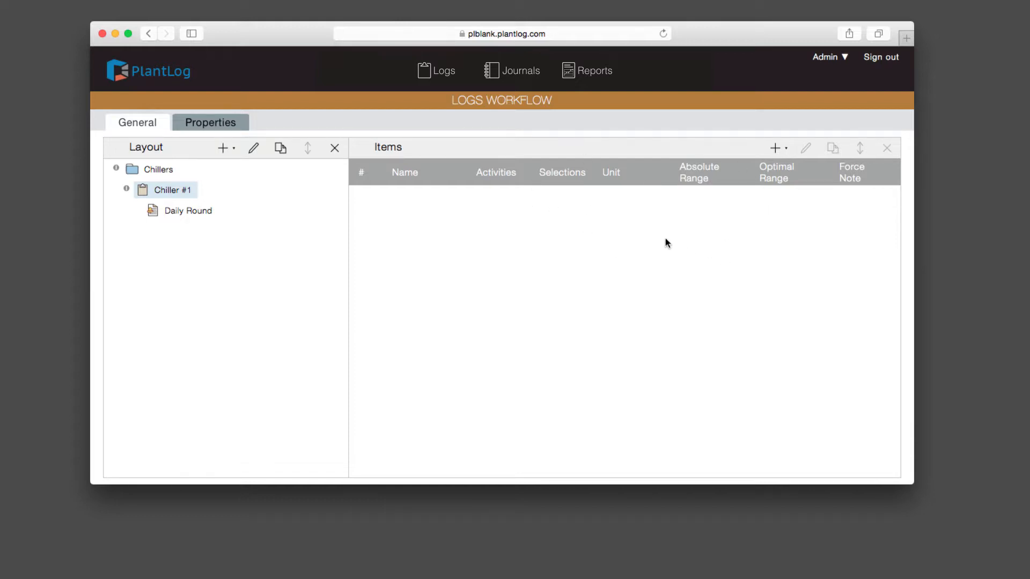
left_click(778, 149)
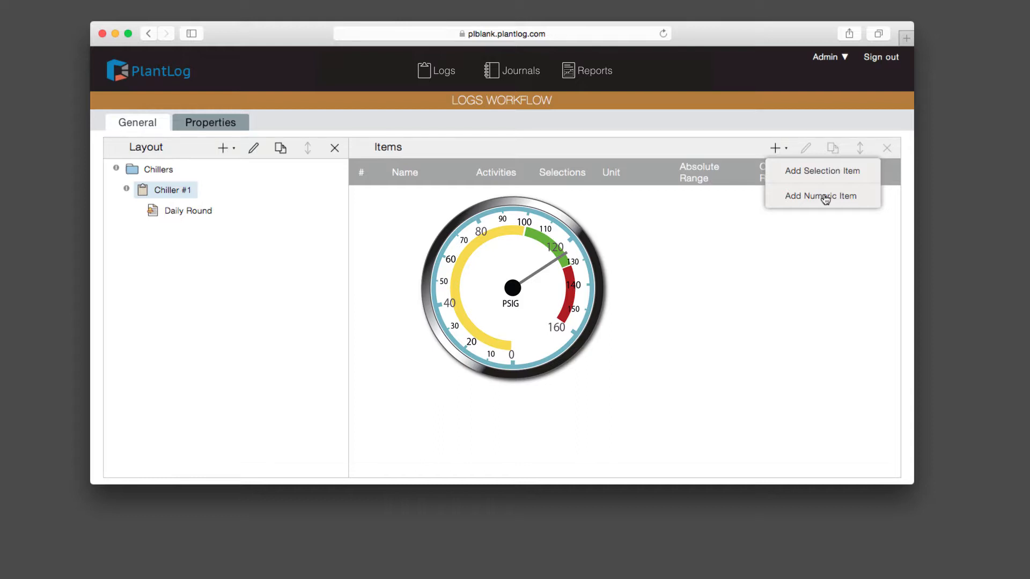
left_click(813, 171)
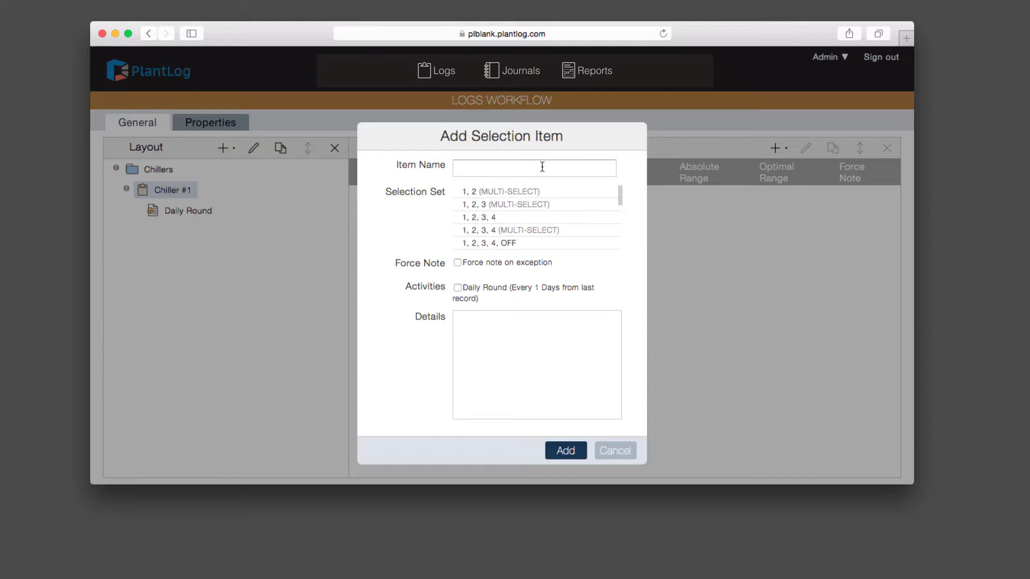
type("Power Status")
Step: Choose the On, Off selection set for the Power Status item
mouse_move(435, 187)
scroll(547, 229, "down", 1)
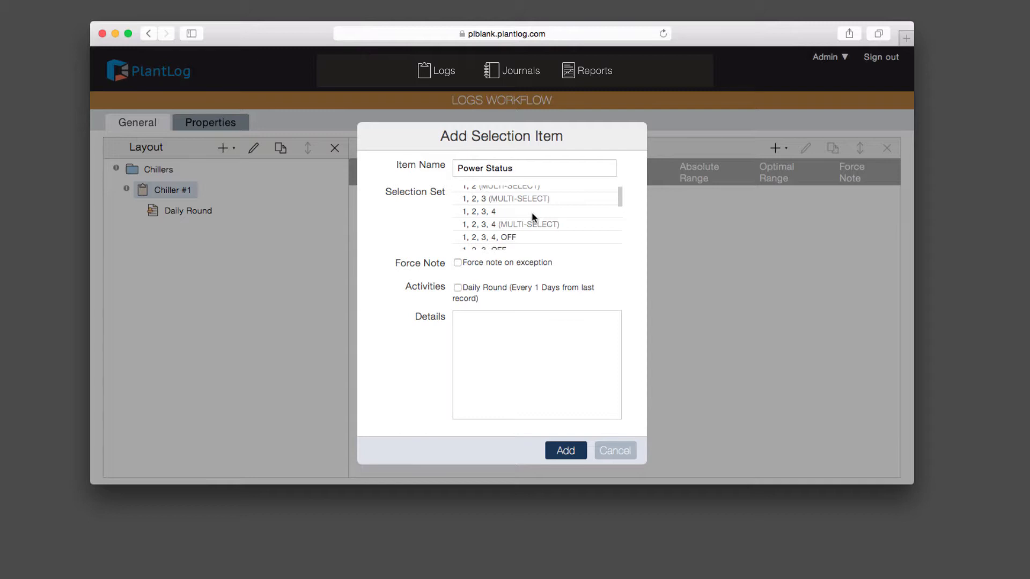
left_click(516, 169)
scroll(536, 230, "down", 5)
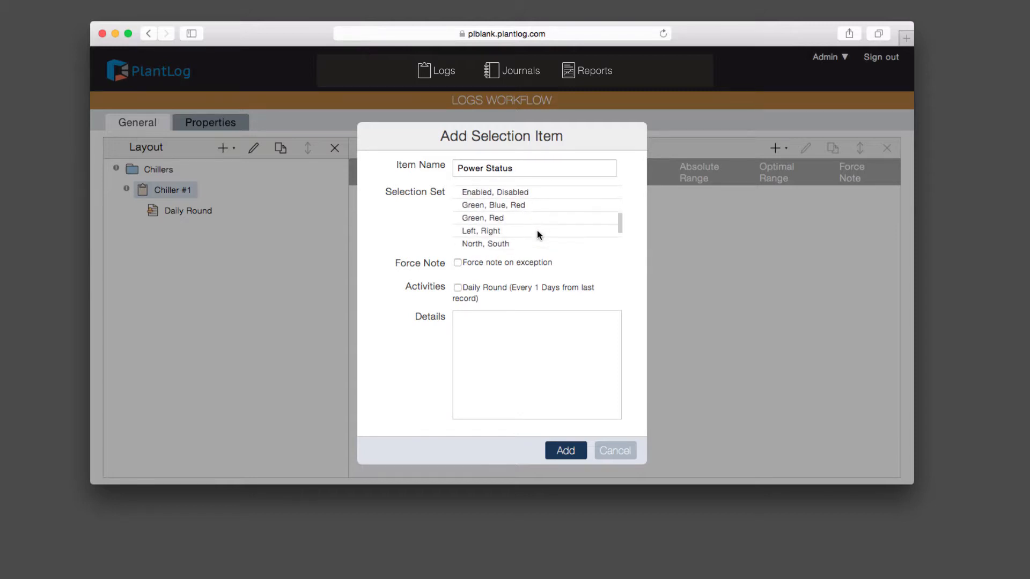
scroll(536, 230, "down", 4)
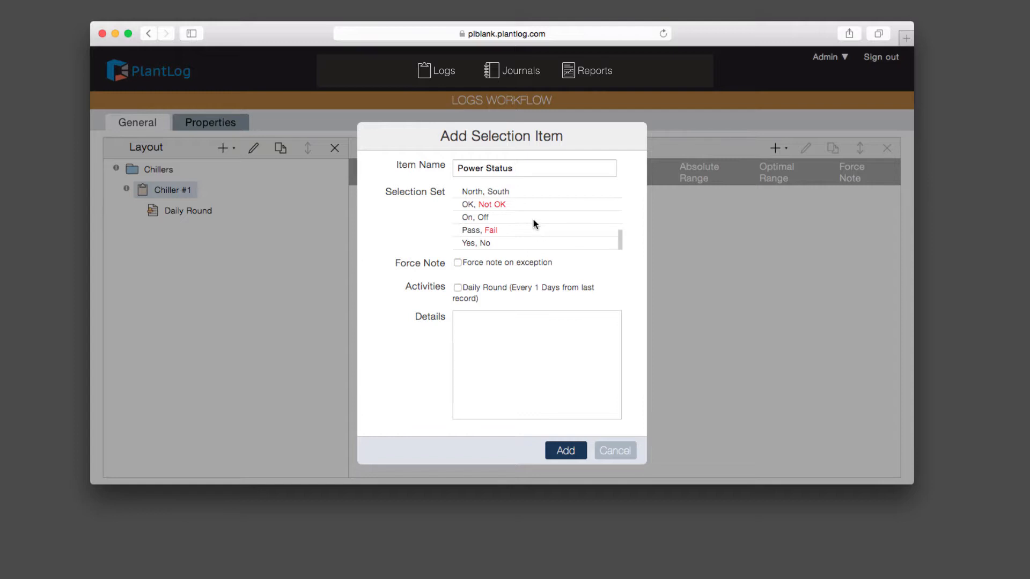
left_click(501, 217)
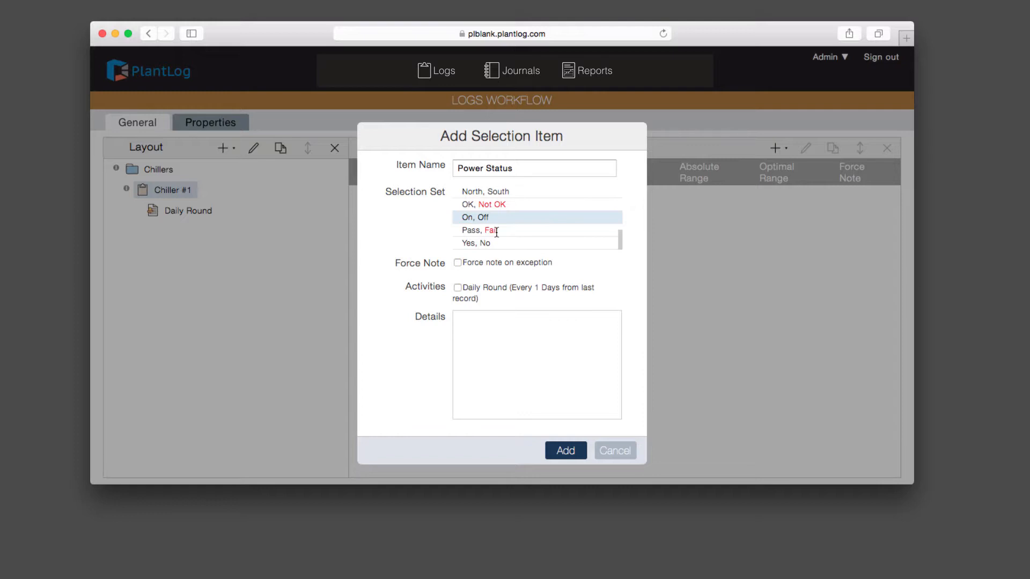
Step: Assign Power Status to the Daily Round activity without forcing a note on exception, and add the item
left_click(457, 263)
left_click(458, 263)
mouse_move(429, 289)
left_click(499, 324)
left_click(565, 451)
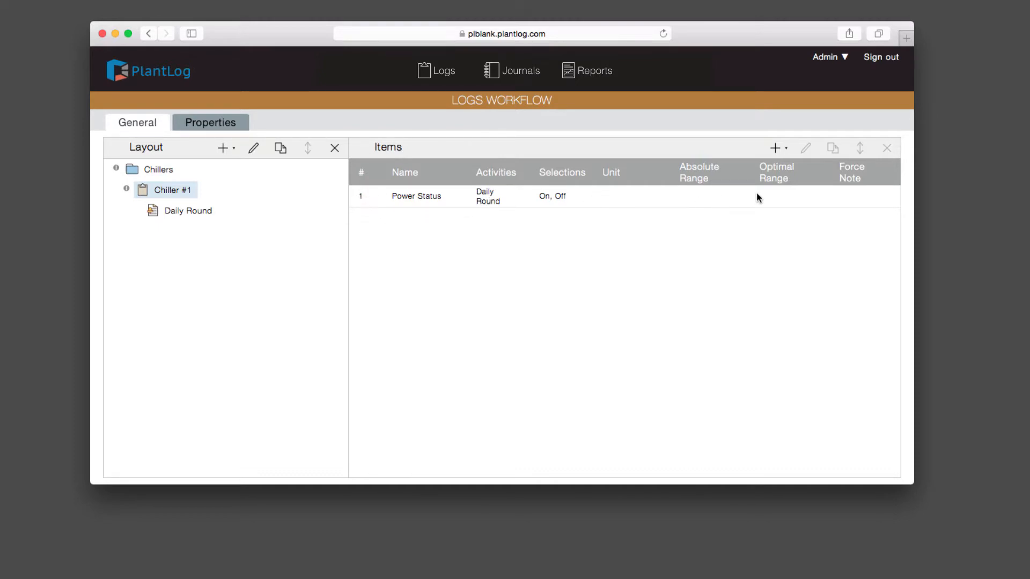
Step: Start a new numeric item named Evap Pressure for the Chiller #1 log, with PSI as its unit
left_click(779, 152)
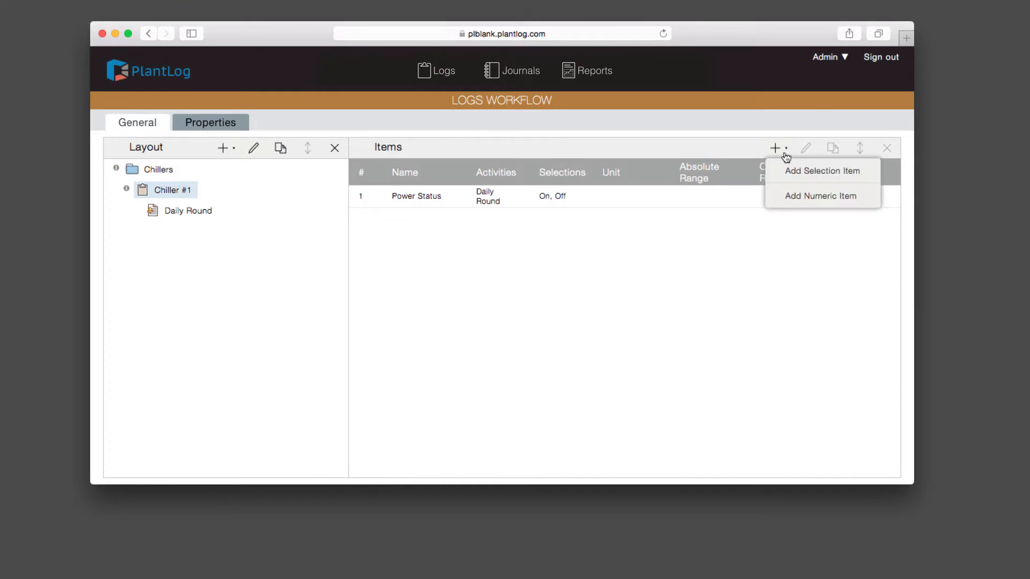
left_click(811, 199)
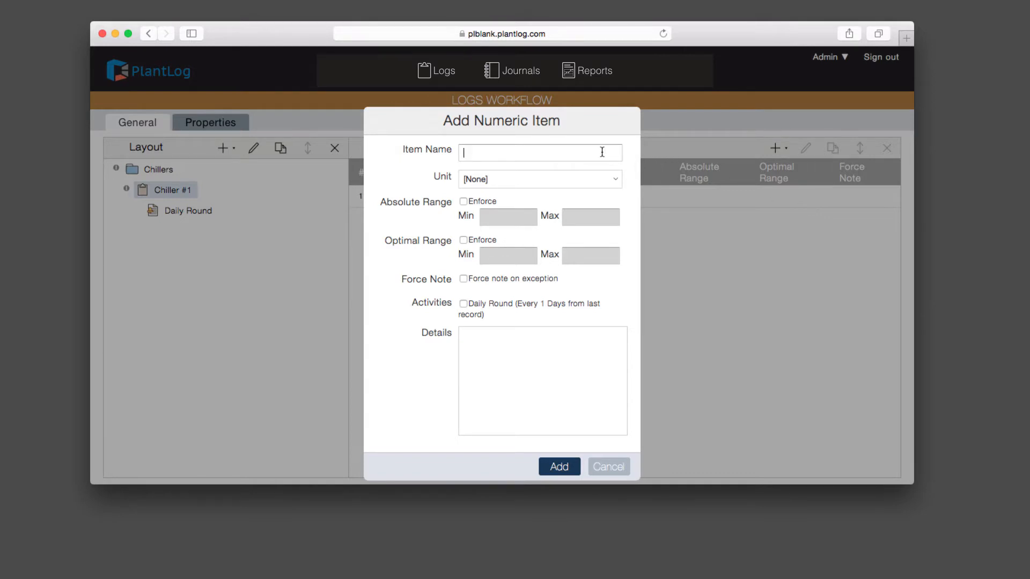
type("Evap Pressure")
left_click(609, 183)
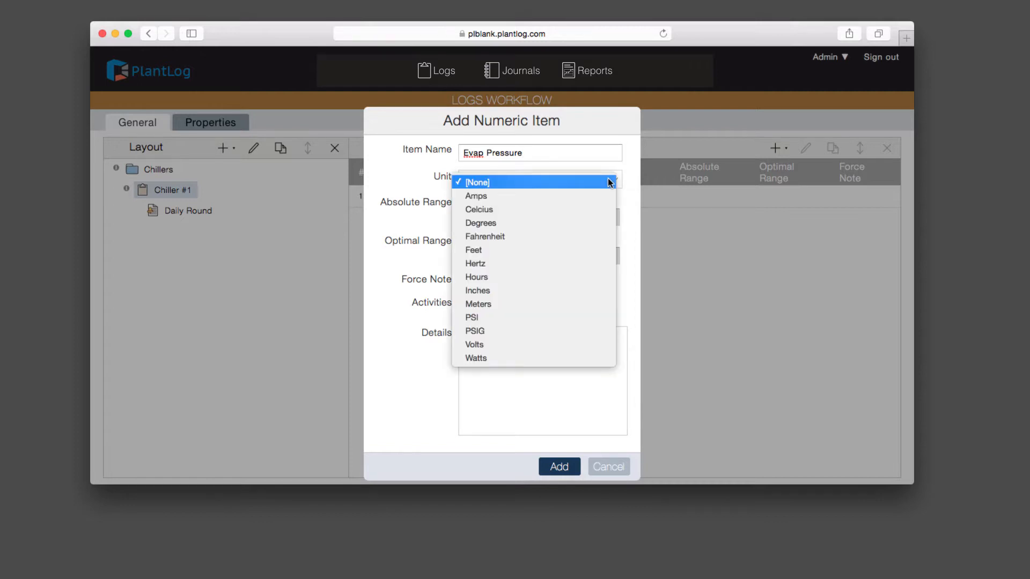
left_click(491, 320)
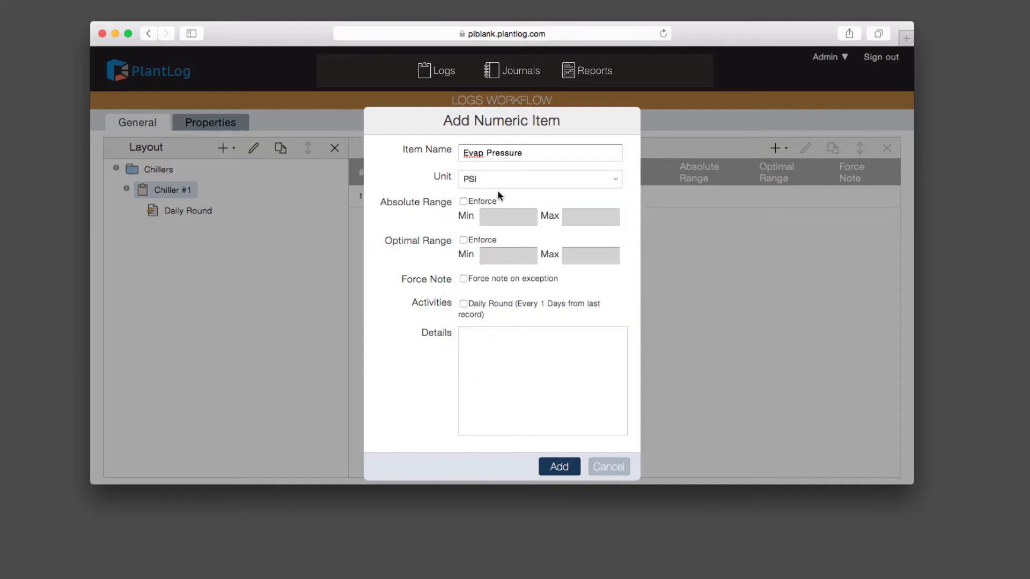
Step: Enforce an absolute range of 0 to 100 for the Evap Pressure item
mouse_move(427, 198)
left_click(464, 202)
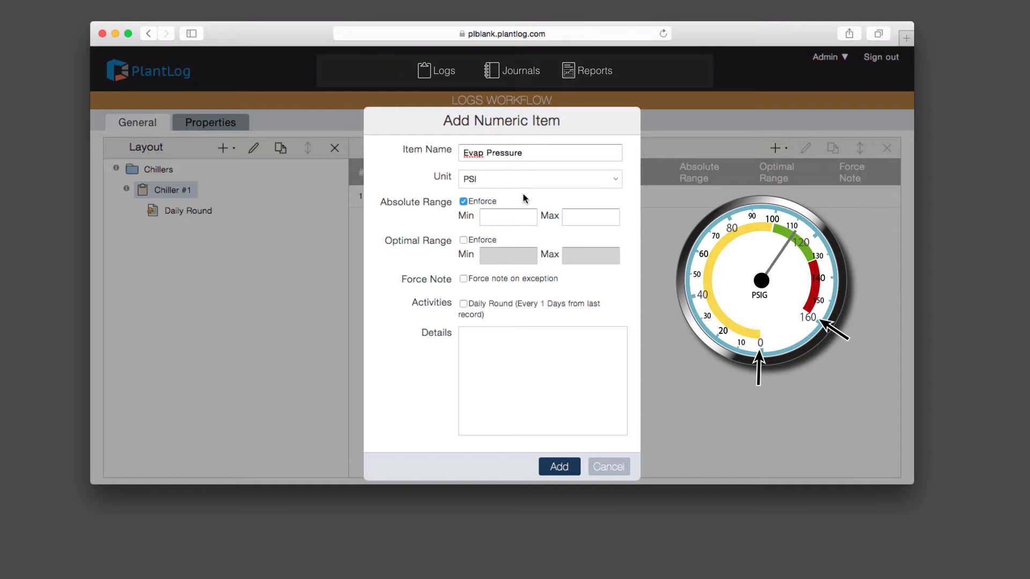
type("0")
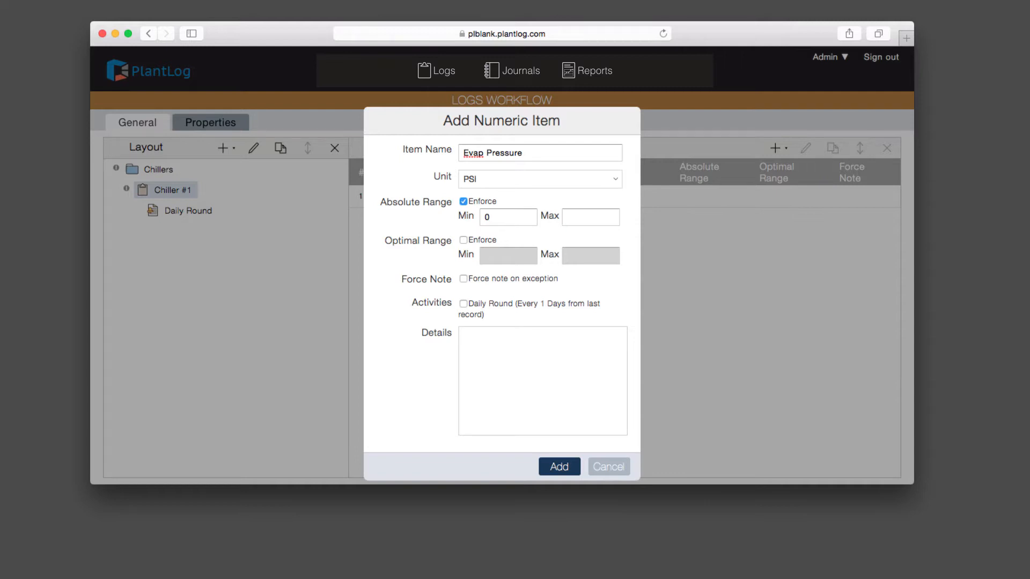
key("Tab")
type("100")
left_click(580, 216)
Step: Enforce an optimal range of 40 to 80 for the Evap Pressure item
left_click(462, 239)
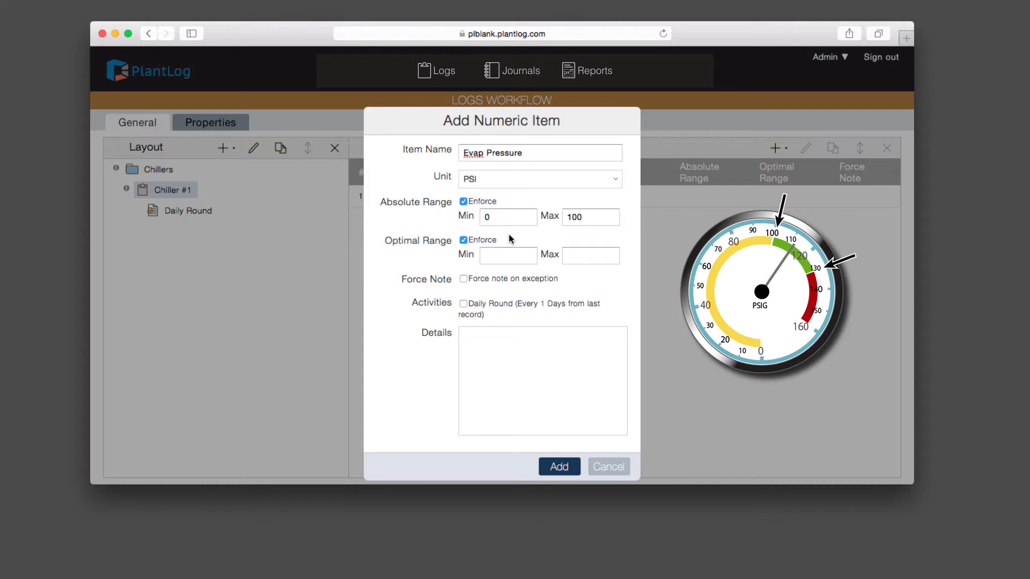
type("40")
type("80")
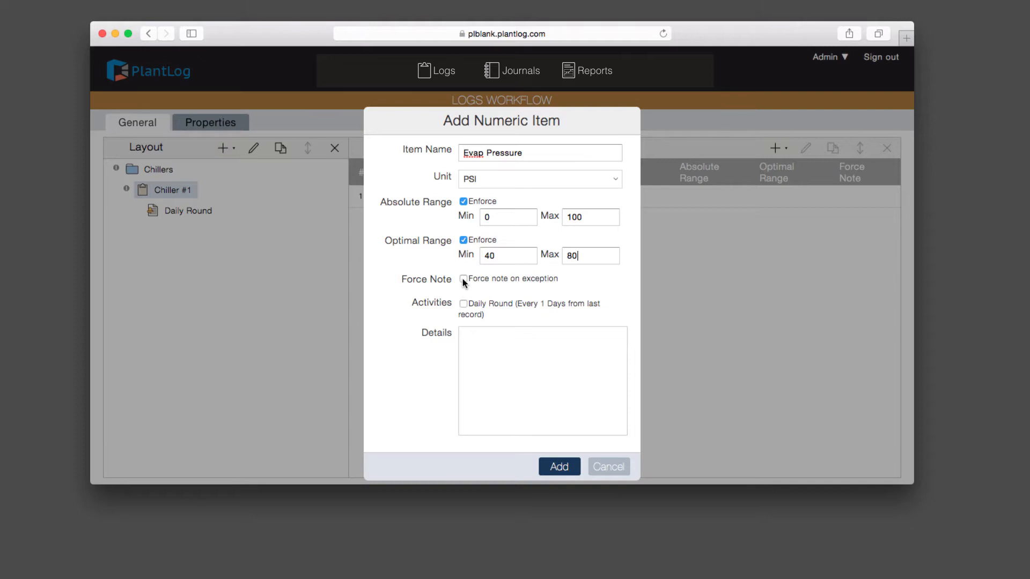
Step: Force a note on exception for Evap Pressure, assign it to the Daily Round activity, and add the item
left_click(482, 283)
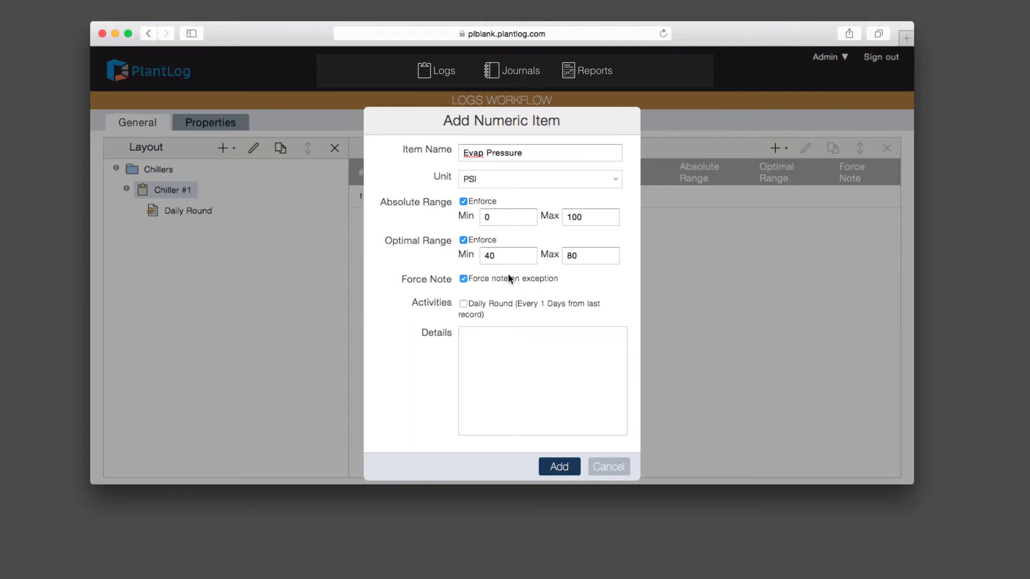
left_click(463, 304)
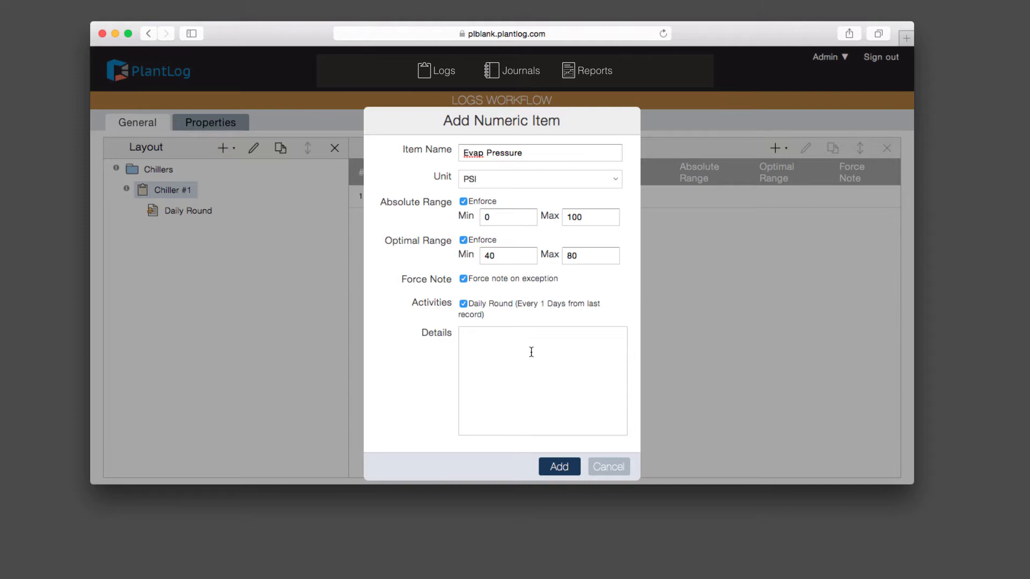
left_click(561, 466)
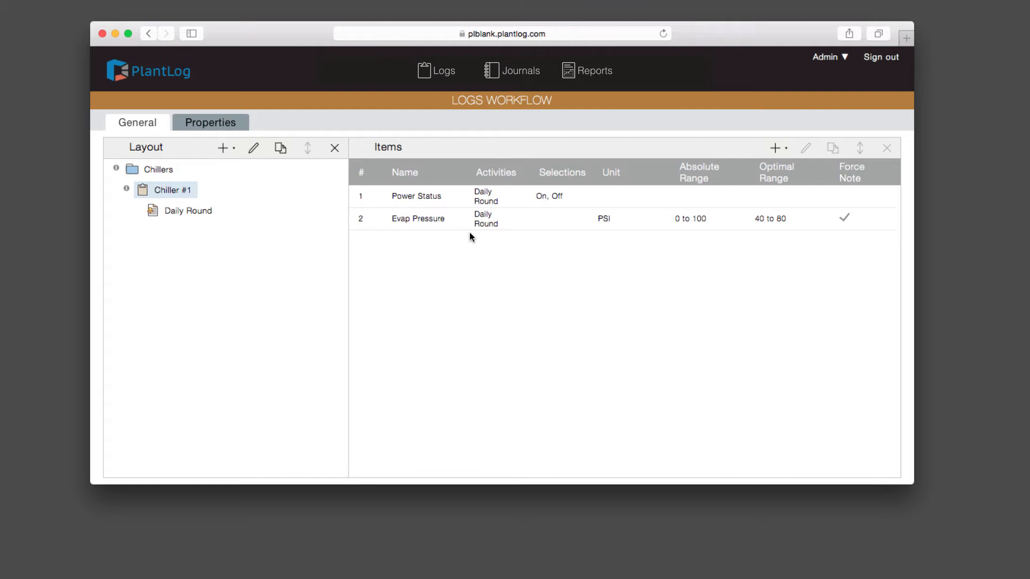
Step: Start a new selection set in the workflow properties and give it the selections On and Auto
left_click(215, 123)
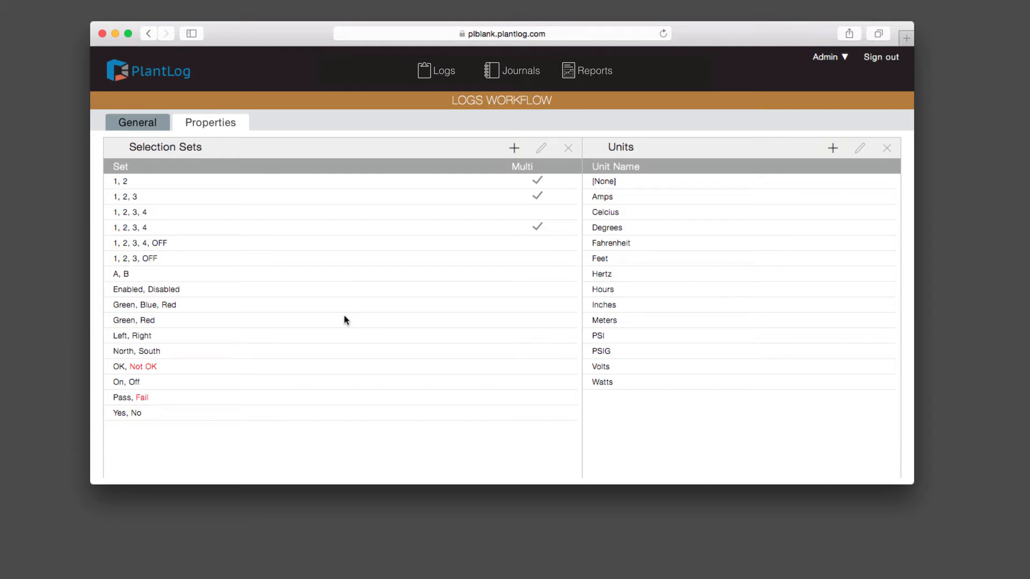
left_click(159, 384)
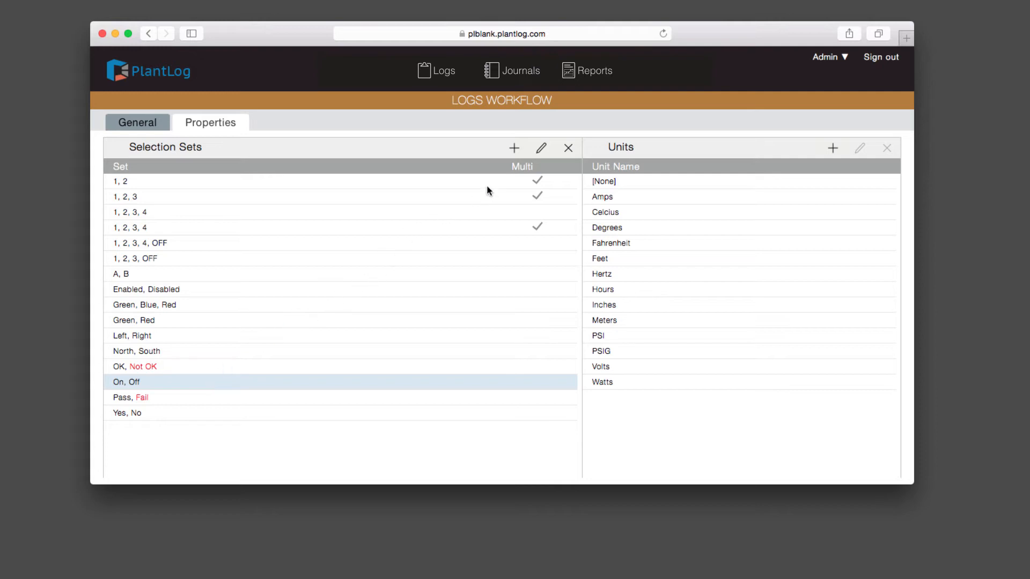
left_click(515, 152)
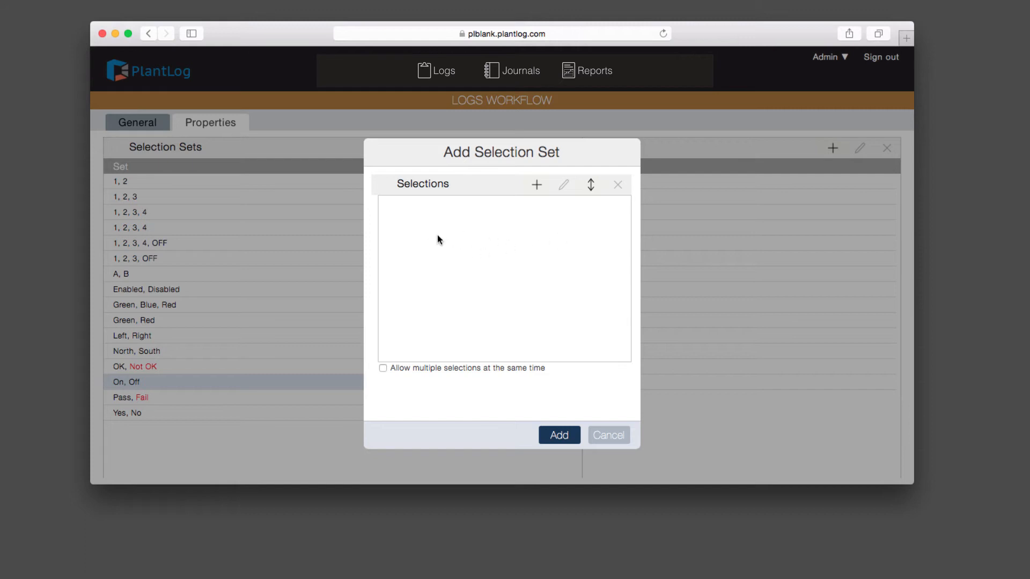
left_click(537, 185)
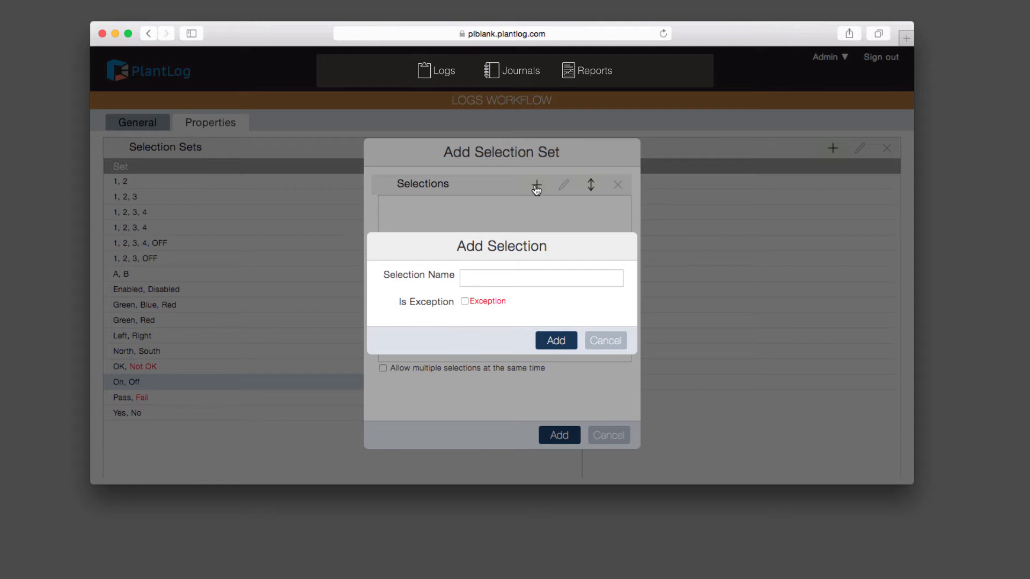
type("On")
left_click(556, 341)
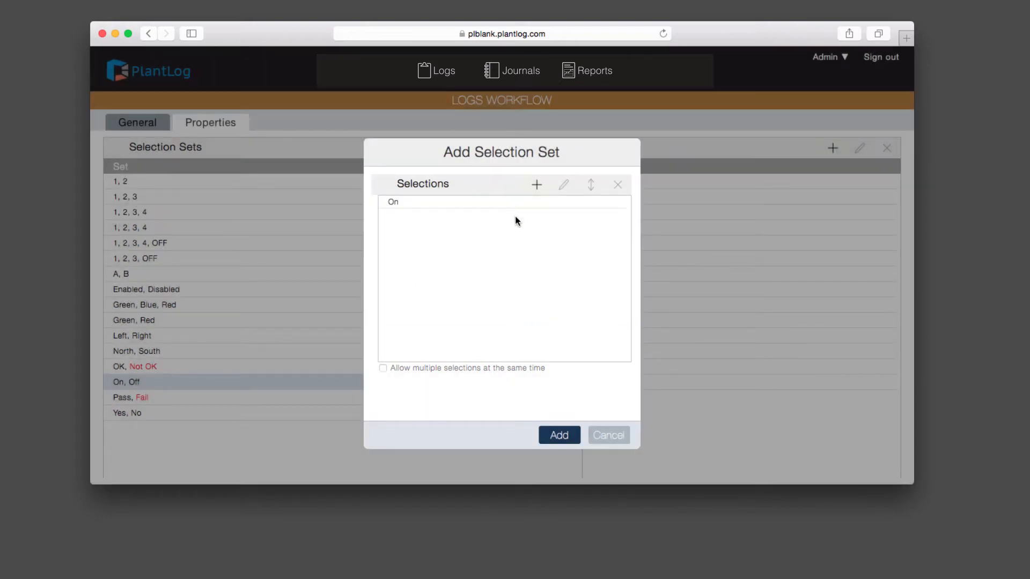
left_click(536, 186)
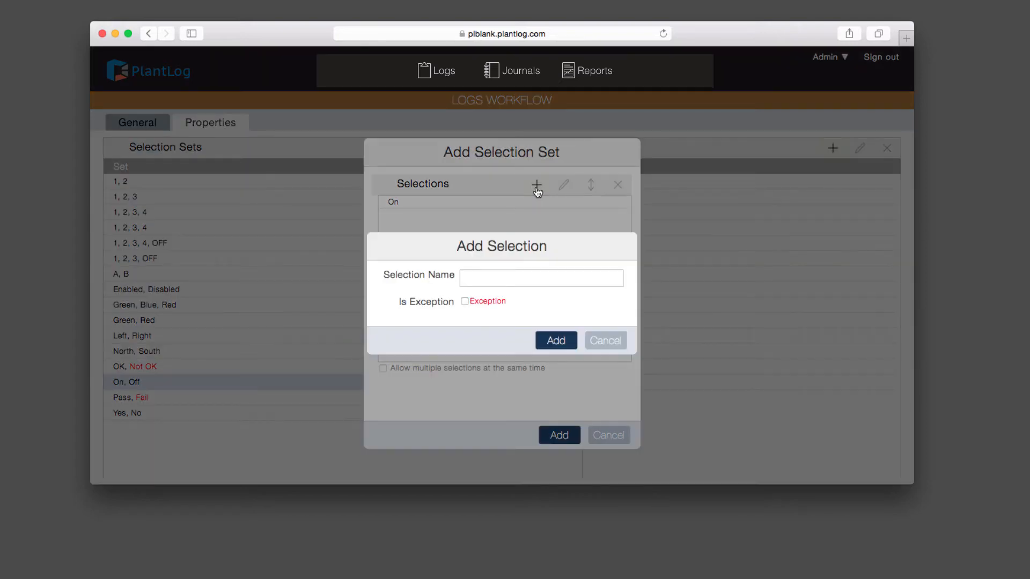
type("Auto")
left_click(563, 343)
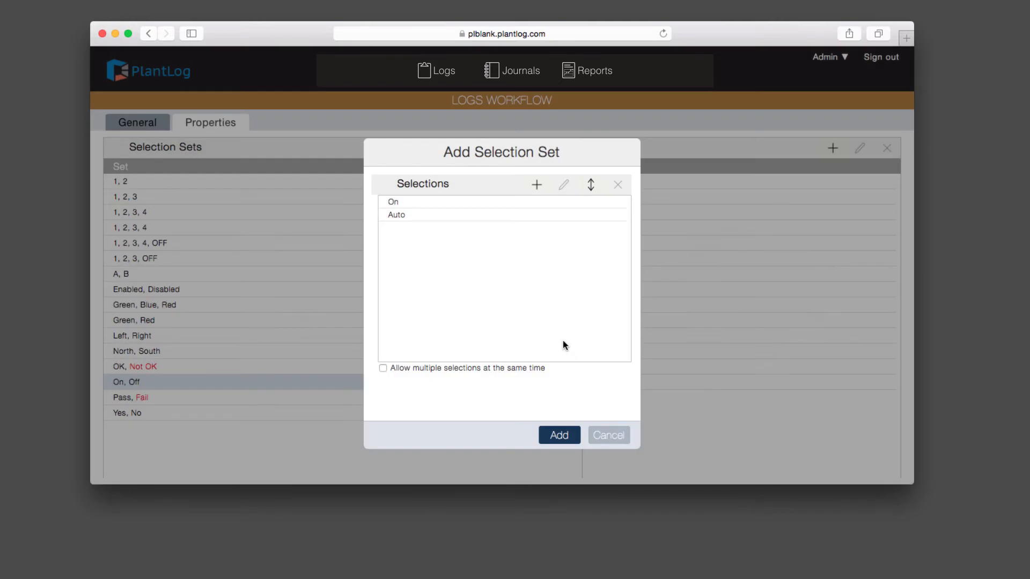
Step: Add a selection named Off to the new set and mark it as an exception
left_click(538, 189)
type("Off")
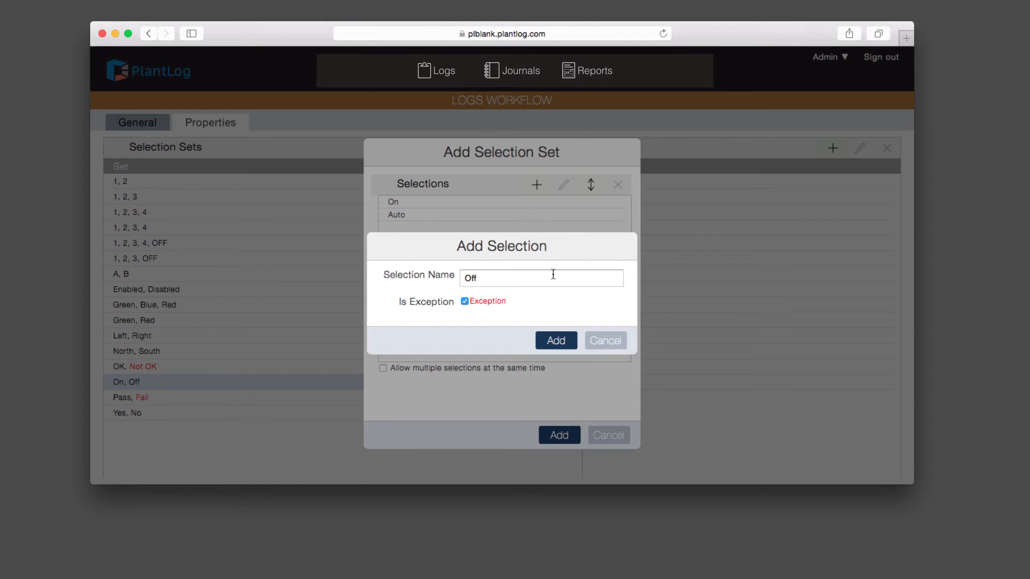
left_click(561, 341)
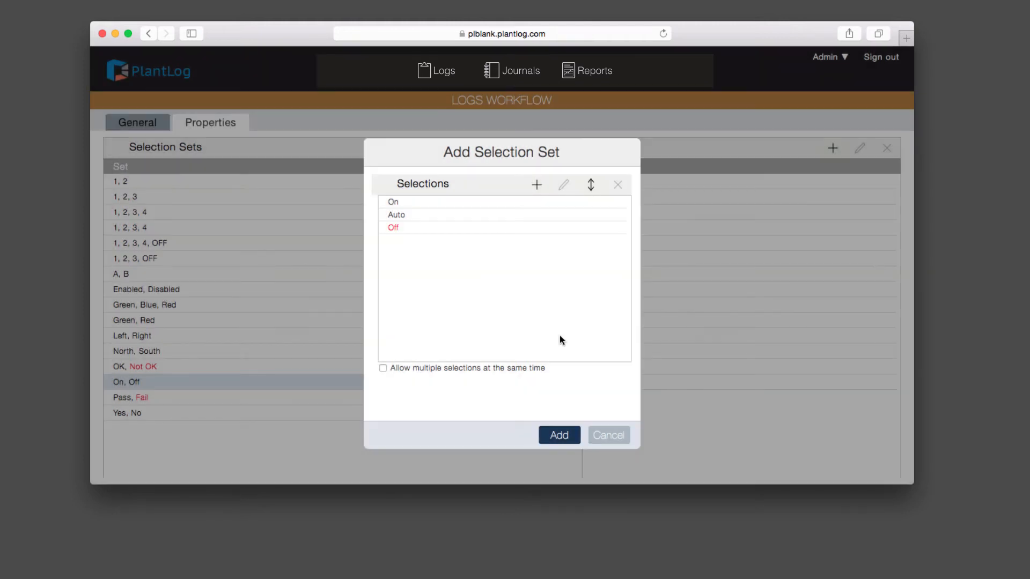
left_click(466, 207)
left_click(465, 216)
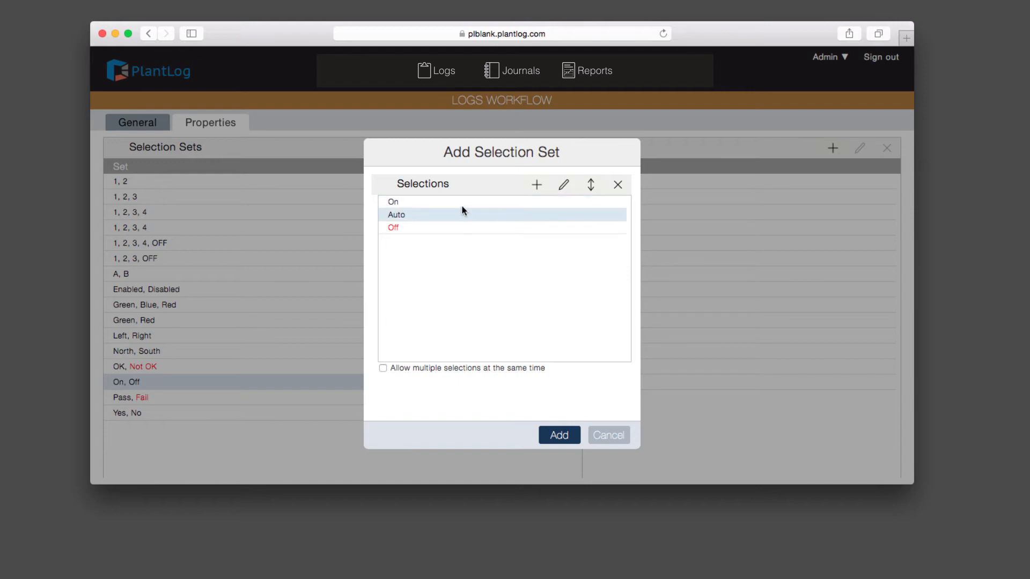
left_click(460, 201)
left_click(456, 214)
left_click(434, 231)
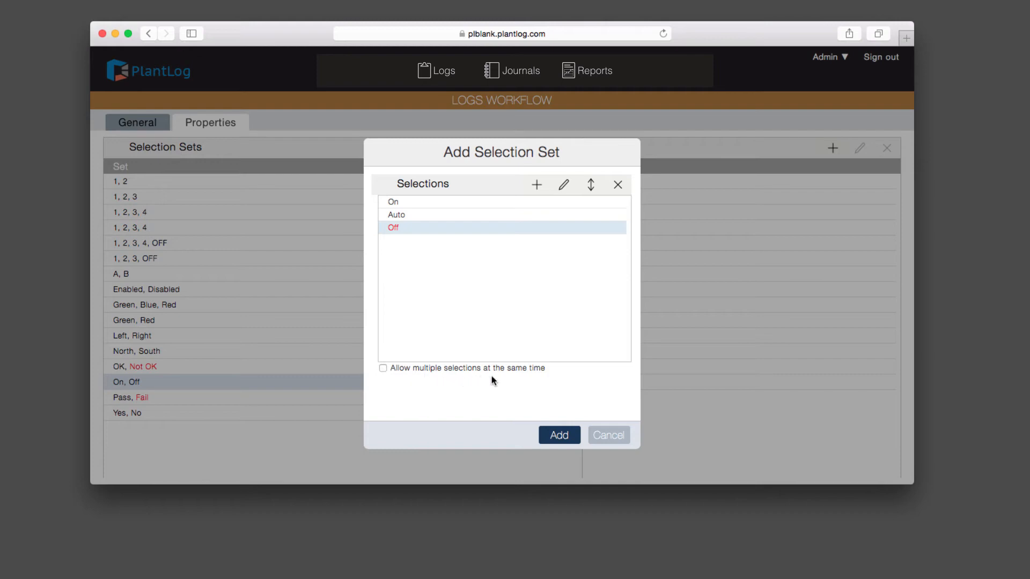
Step: Leave multiple simultaneous selections disallowed and add the On, Auto, Off selection set
left_click(438, 369)
left_click(381, 367)
left_click(564, 439)
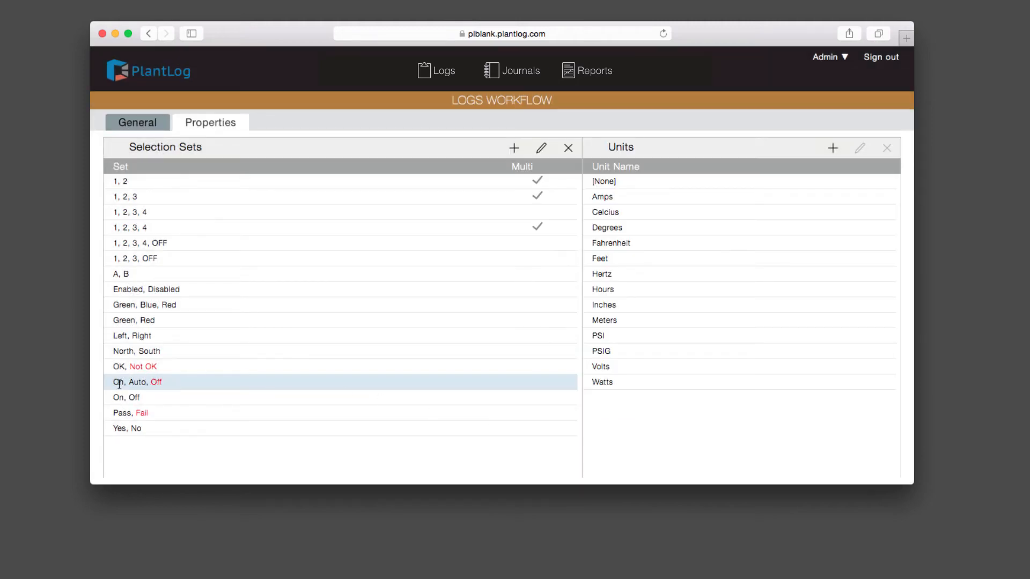
Step: Add a new unit named PPM to the list of units
left_click(146, 397)
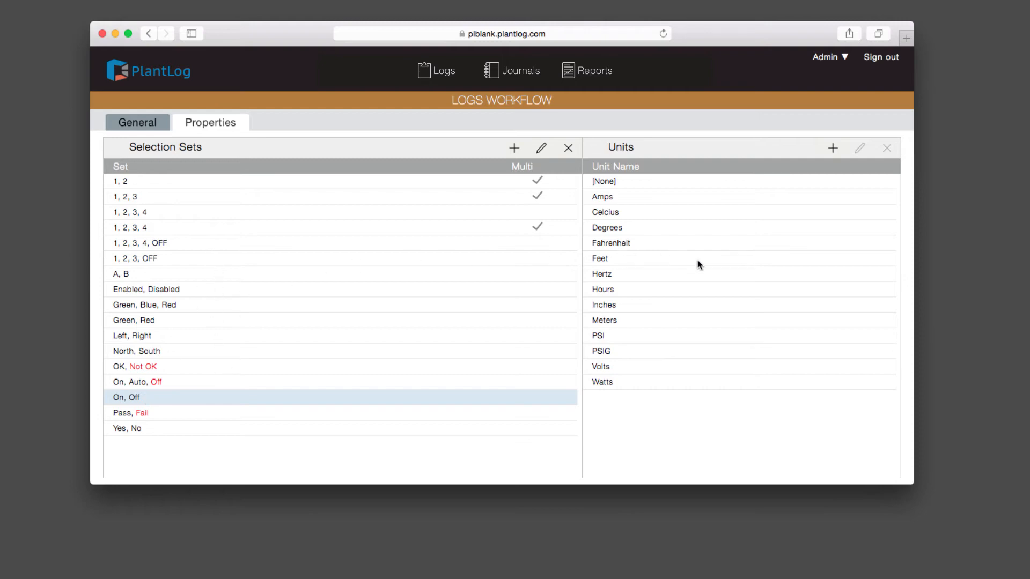
left_click(697, 289)
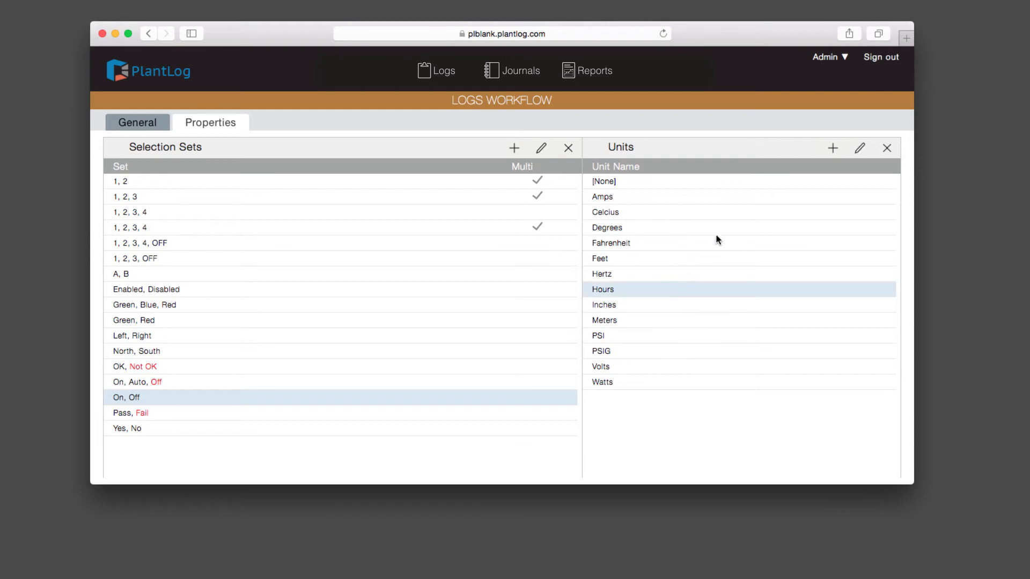
left_click(832, 148)
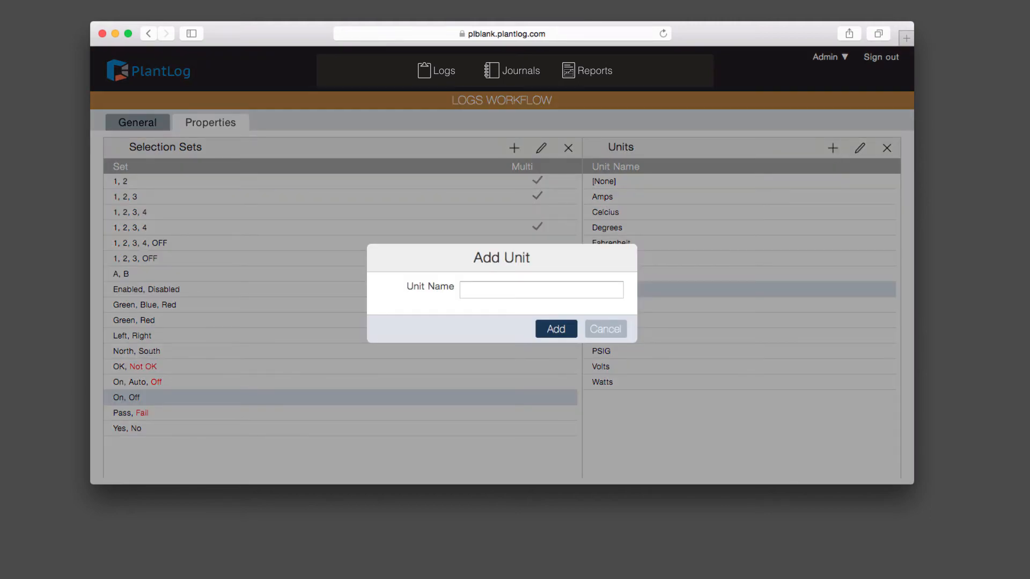
type("PSI")
key("BackSpace")
key("BackSpace")
key("BackSpace")
type("PPM")
left_click(568, 329)
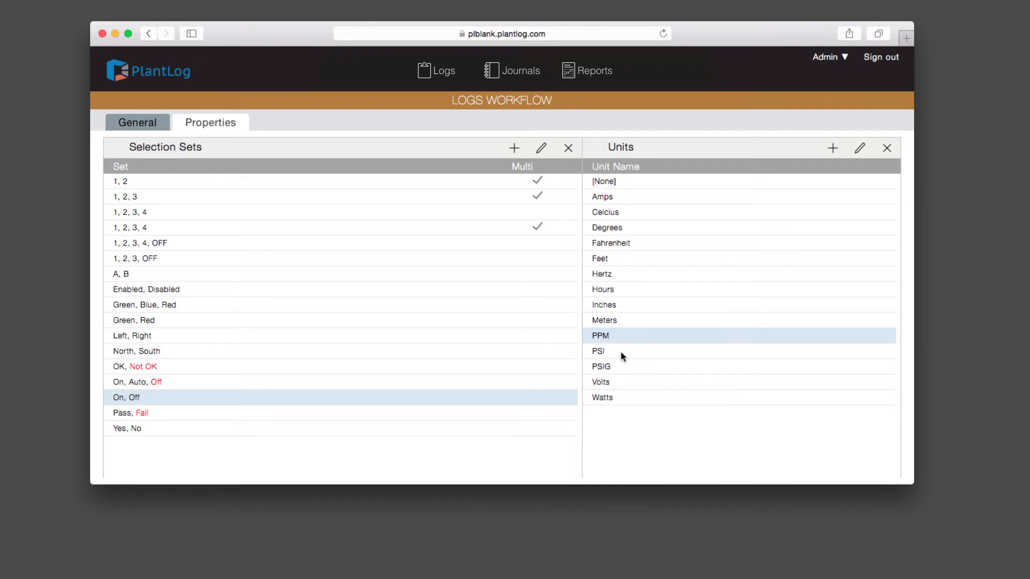
Step: Start a copy of the Chiller #1 log named Chiller #2 with barcode 10002
left_click(140, 125)
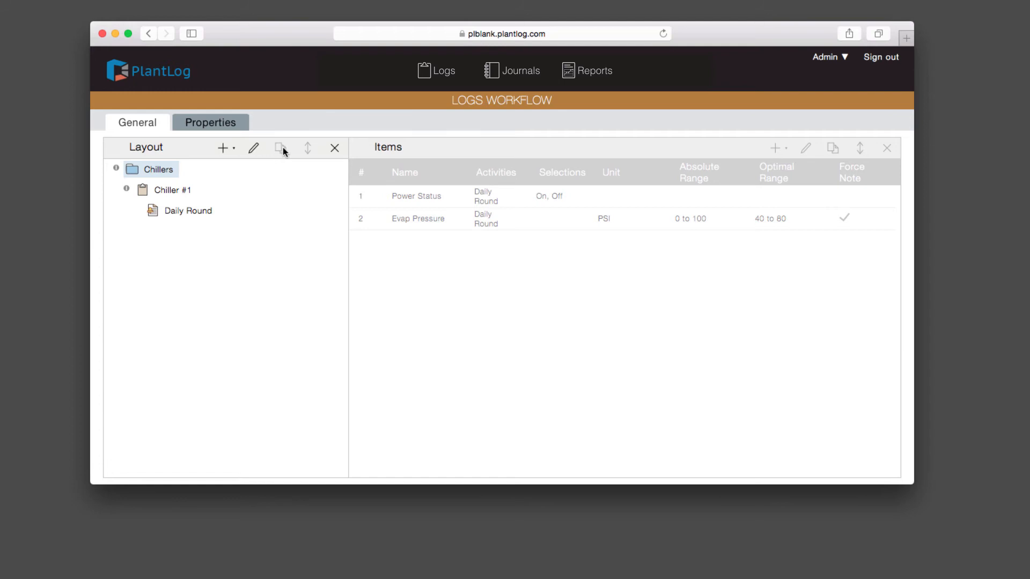
left_click(178, 191)
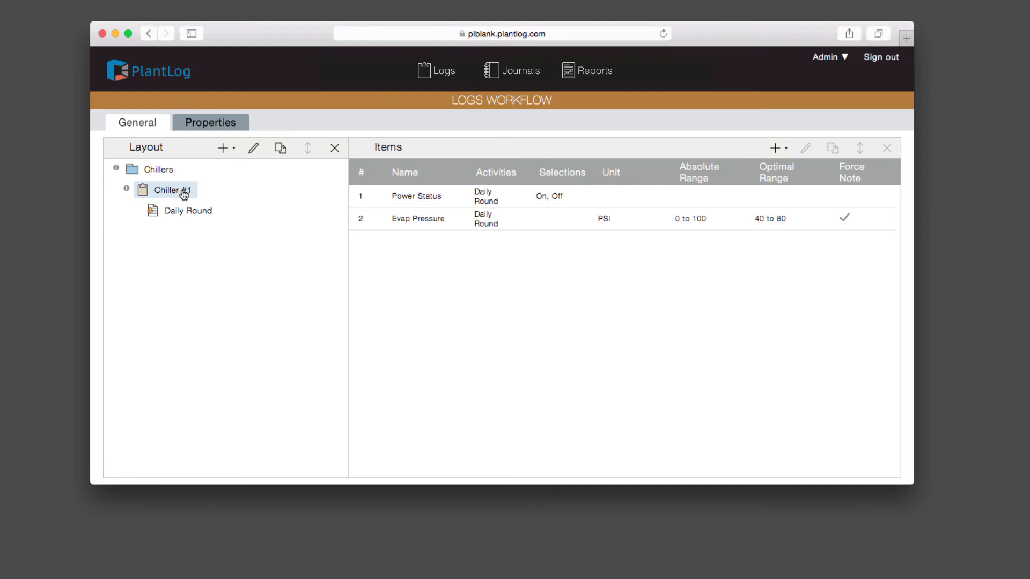
left_click(280, 149)
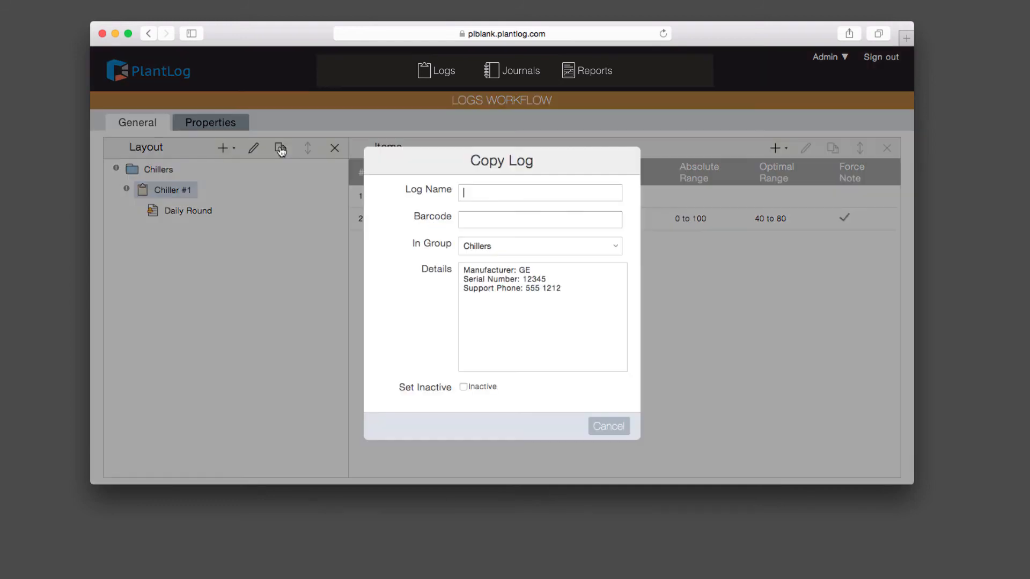
type("Ch")
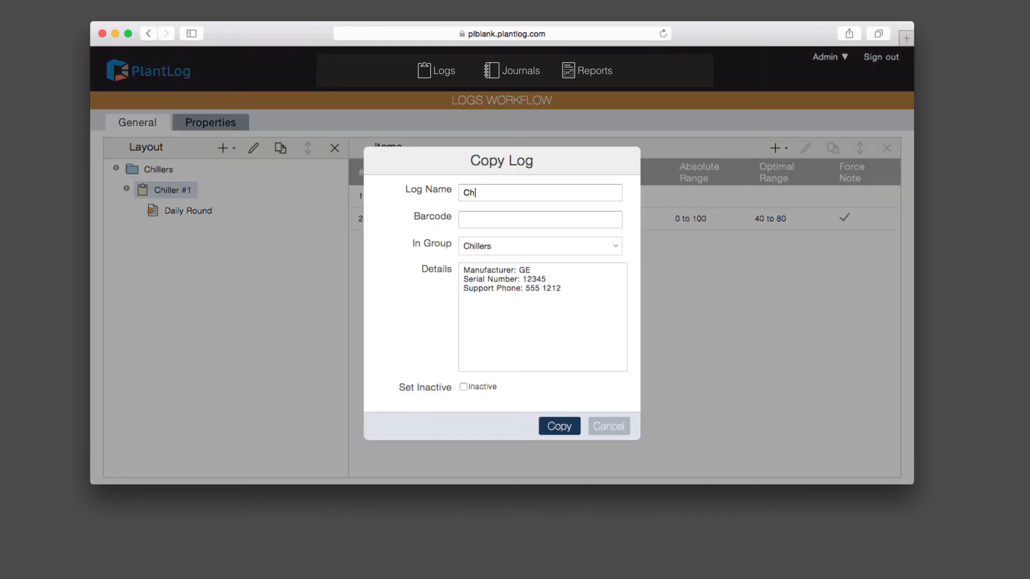
type("iller #2")
key("Tab")
type("10002")
Step: Replace the equipment serial number in the copied log's details with 8888 and create the copy
left_click(562, 276)
key("BackSpace")
key("BackSpace")
key("BackSpace")
key("BackSpace")
key("BackSpace")
type("8888")
left_click(559, 427)
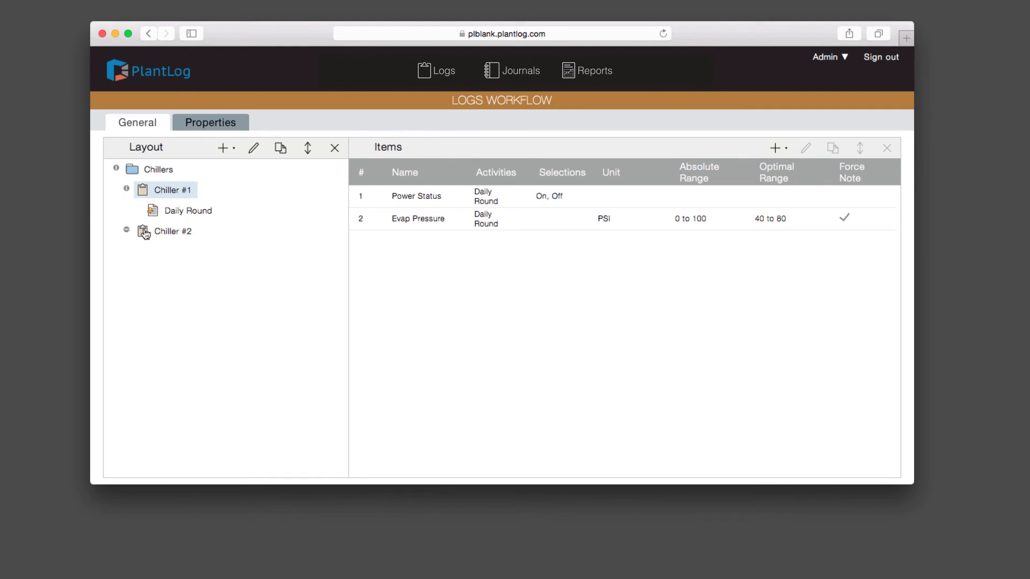
Step: Inspect the activity under the Chiller #2 log and collapse both chiller logs in the layout
left_click(126, 230)
left_click(194, 257)
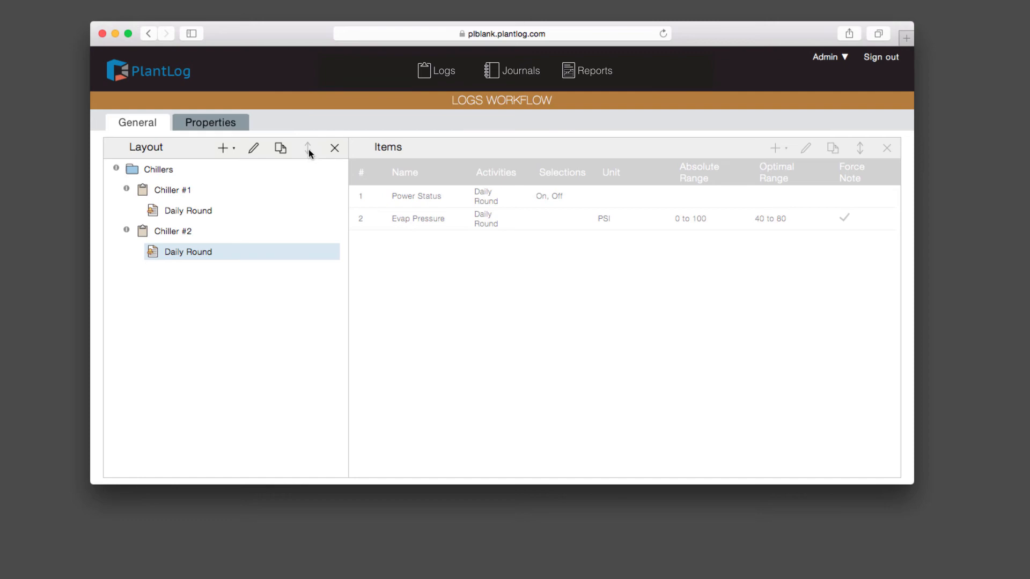
left_click(127, 230)
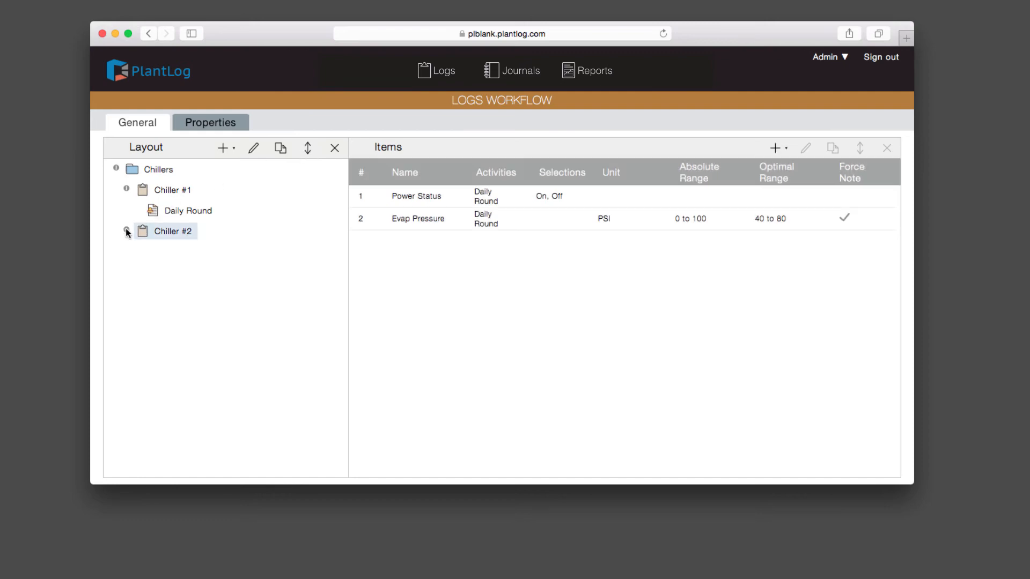
left_click(127, 189)
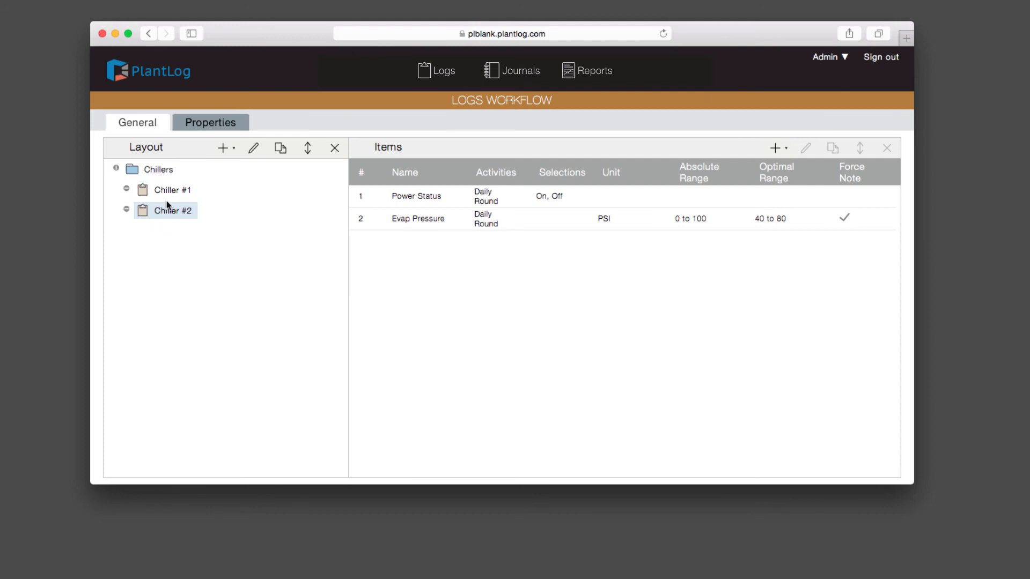
Step: Reorder the logs in the Chillers group so that Chiller #2 comes before Chiller #1
left_click(308, 150)
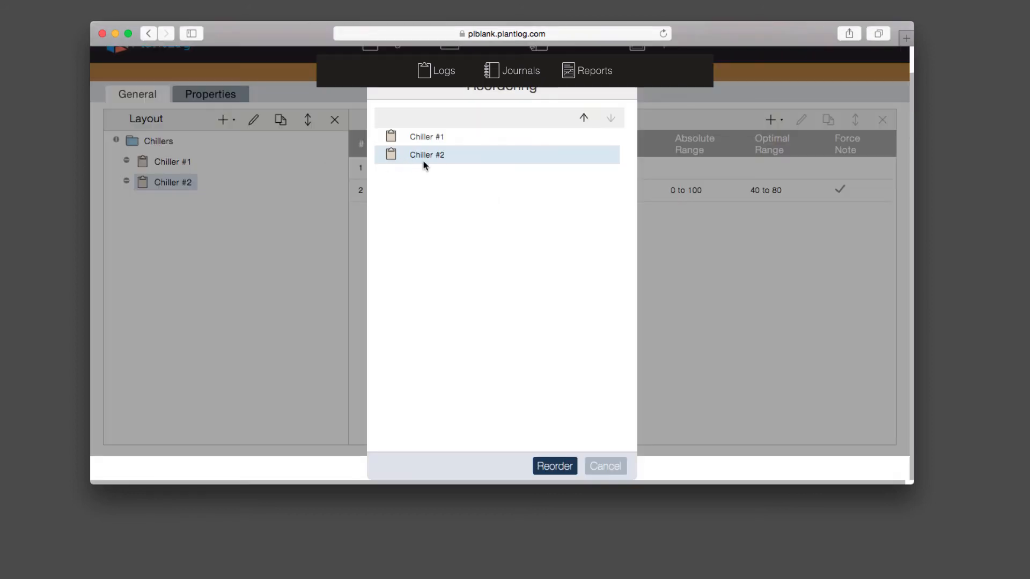
left_click(584, 119)
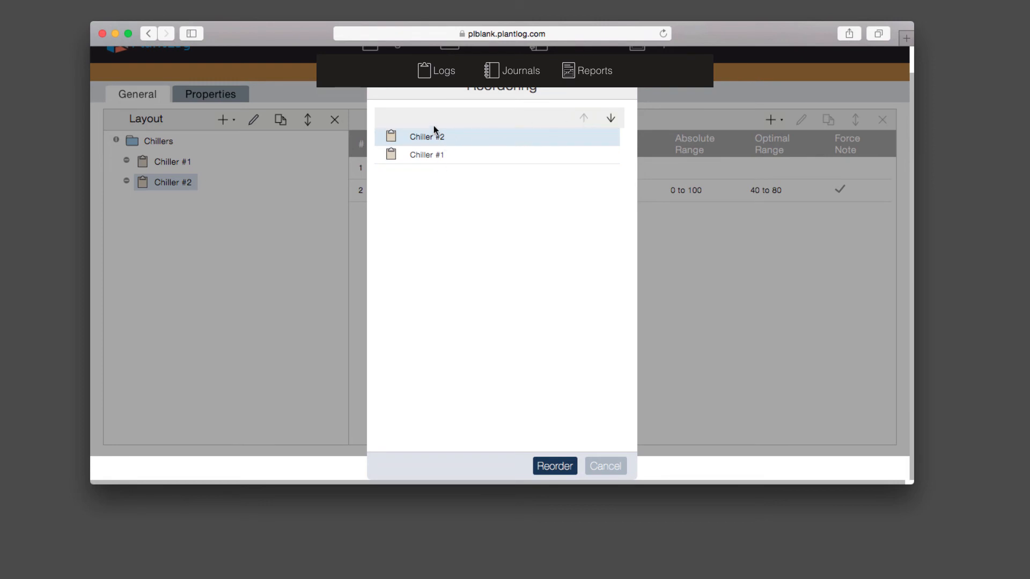
left_click(555, 467)
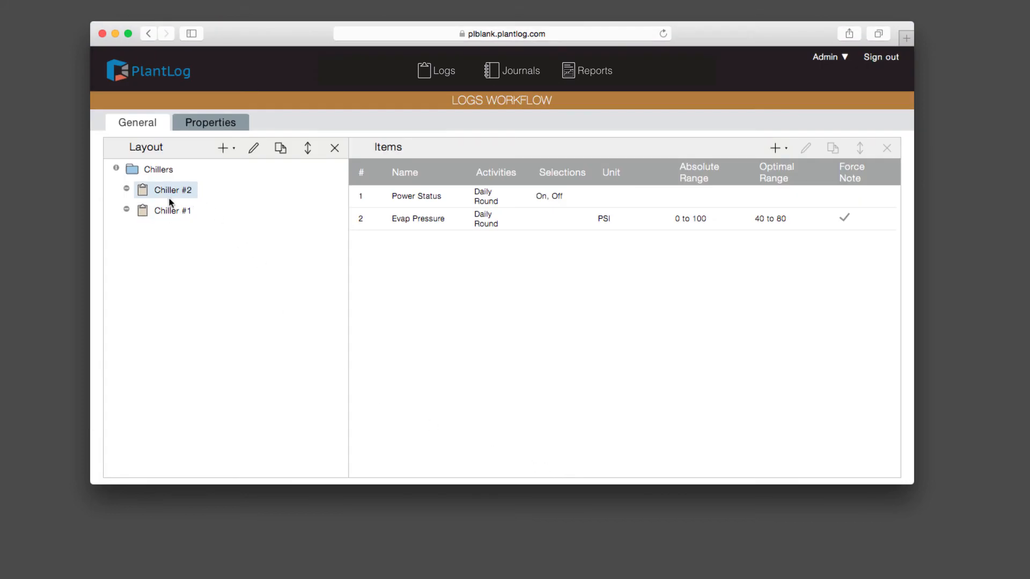
Step: Inspect the Power Status and Evap Pressure items of the Chiller #2 log
left_click(626, 202)
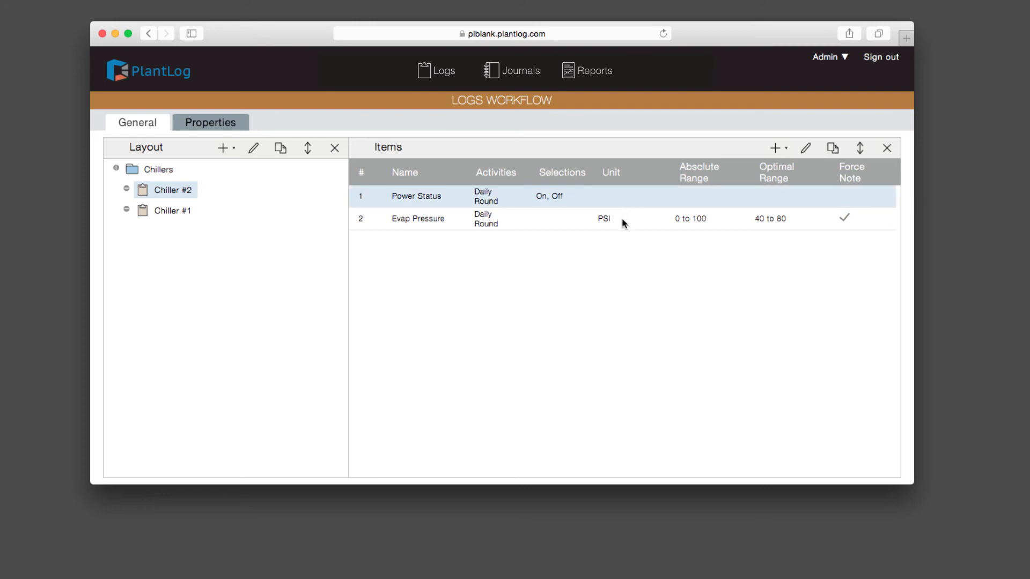
left_click(622, 218)
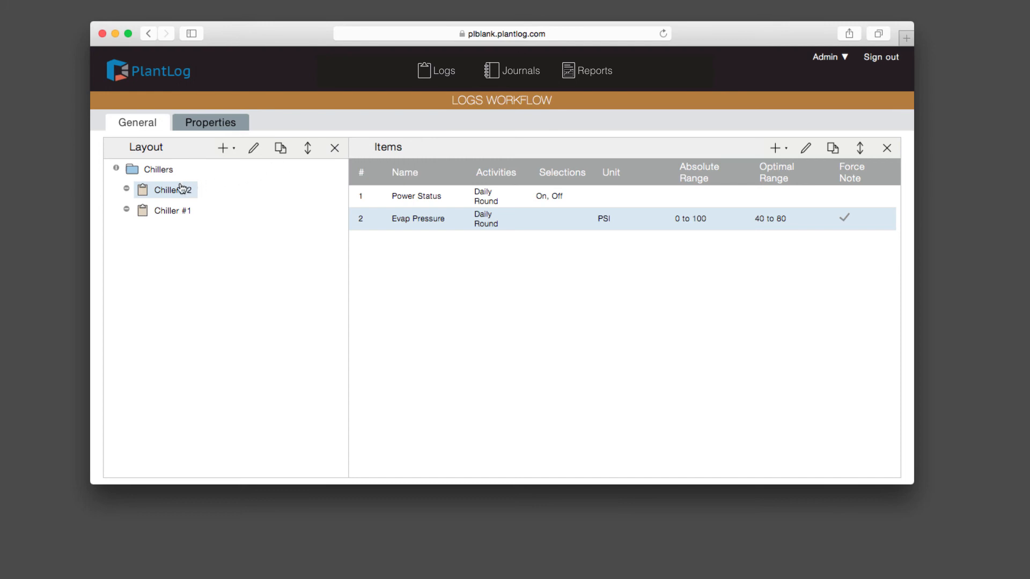
left_click(127, 189)
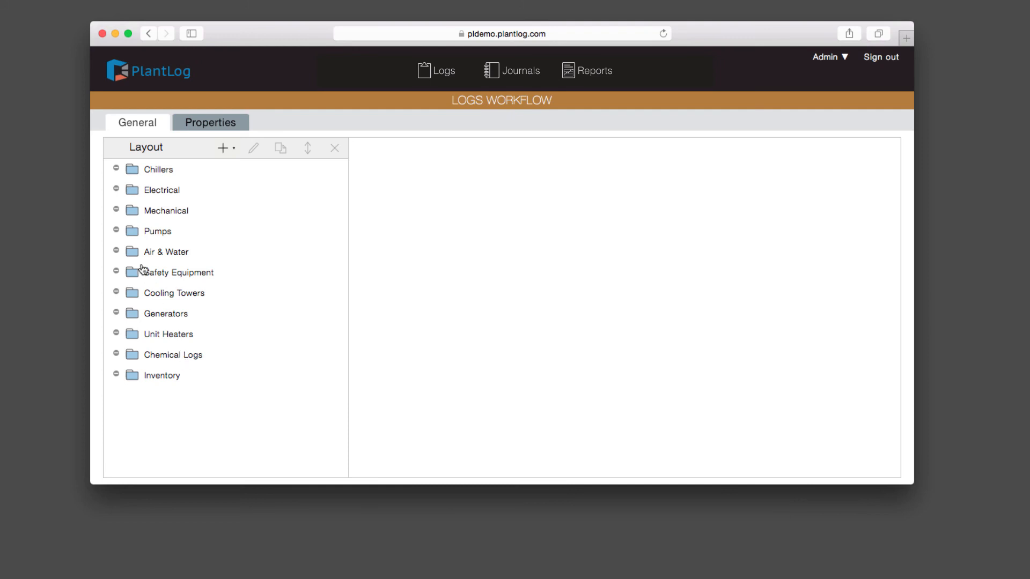
Step: Examine the activities and the full item list of the Chiller #1 log in the demo site's Chillers group
left_click(117, 169)
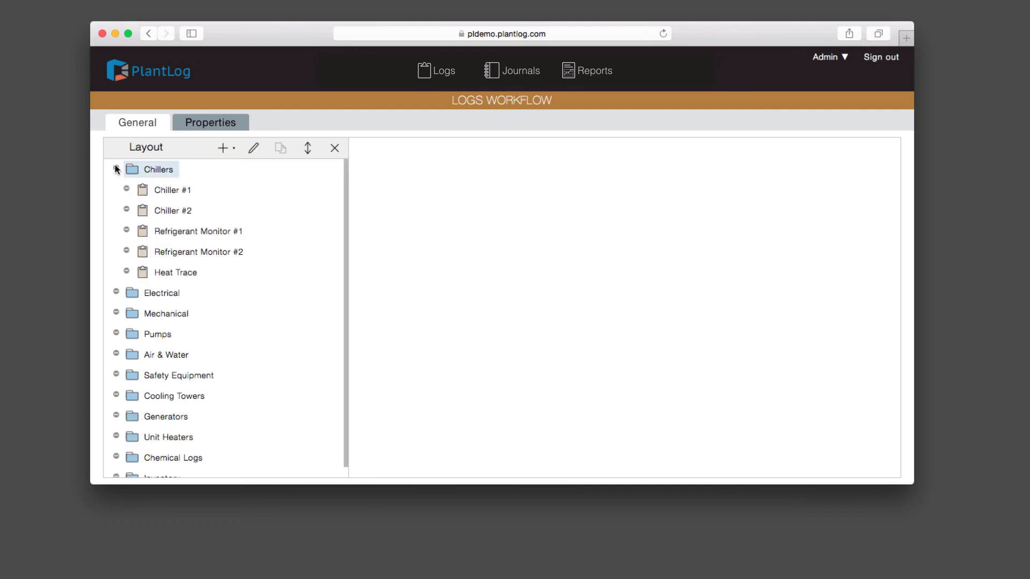
left_click(162, 194)
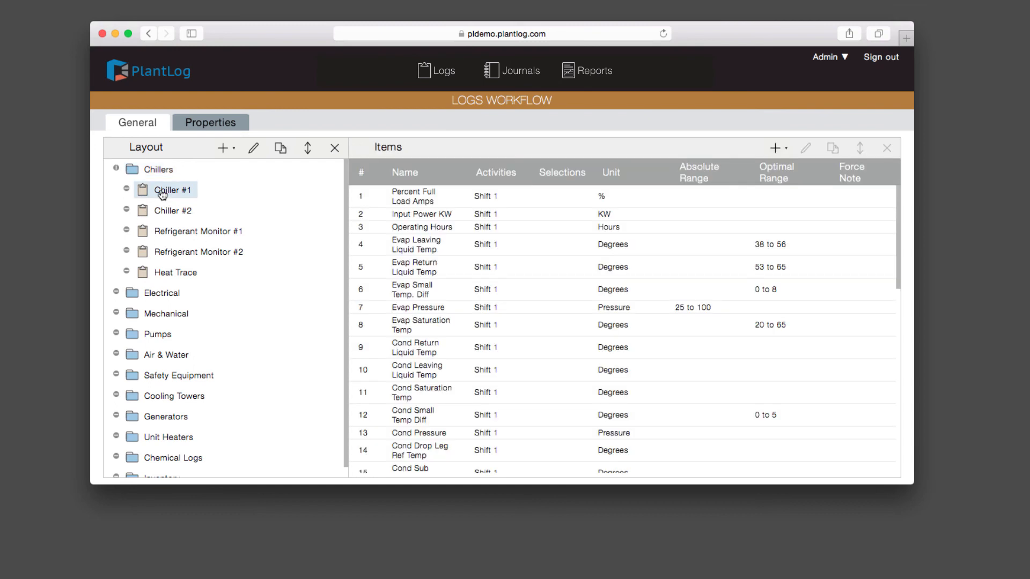
left_click(127, 189)
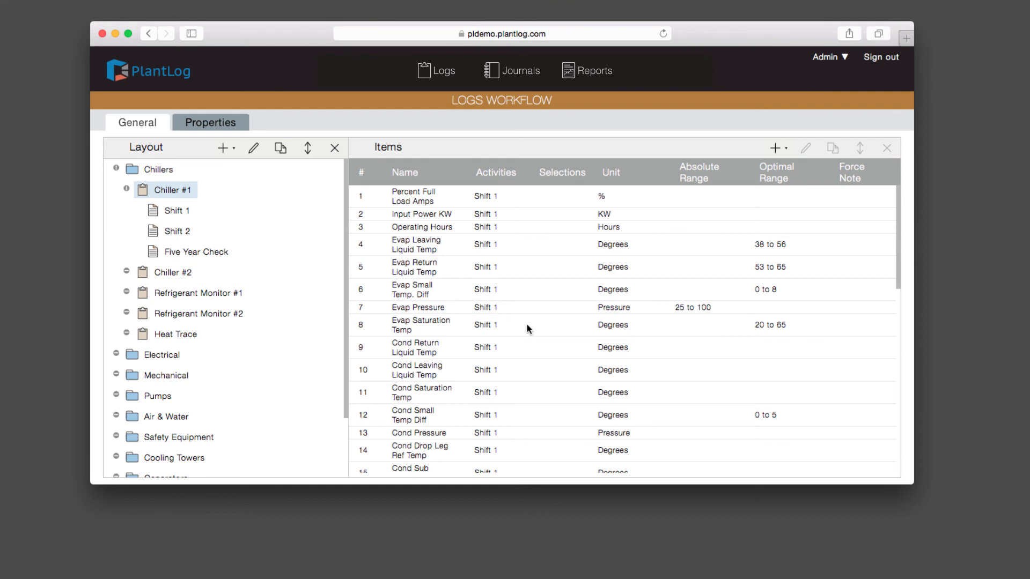
scroll(527, 329, "down", 5)
scroll(526, 328, "down", 8)
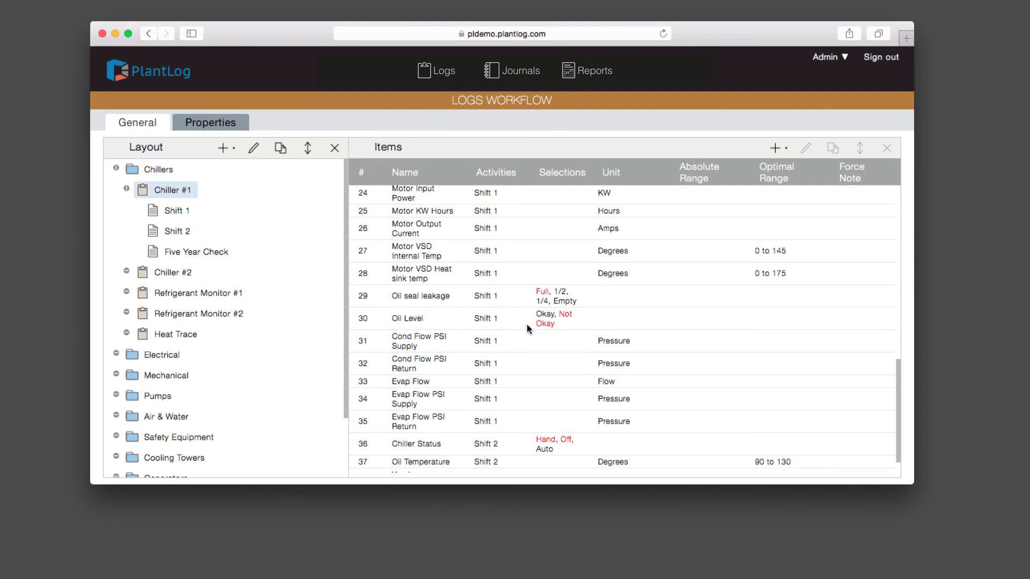
scroll(527, 326, "down", 2)
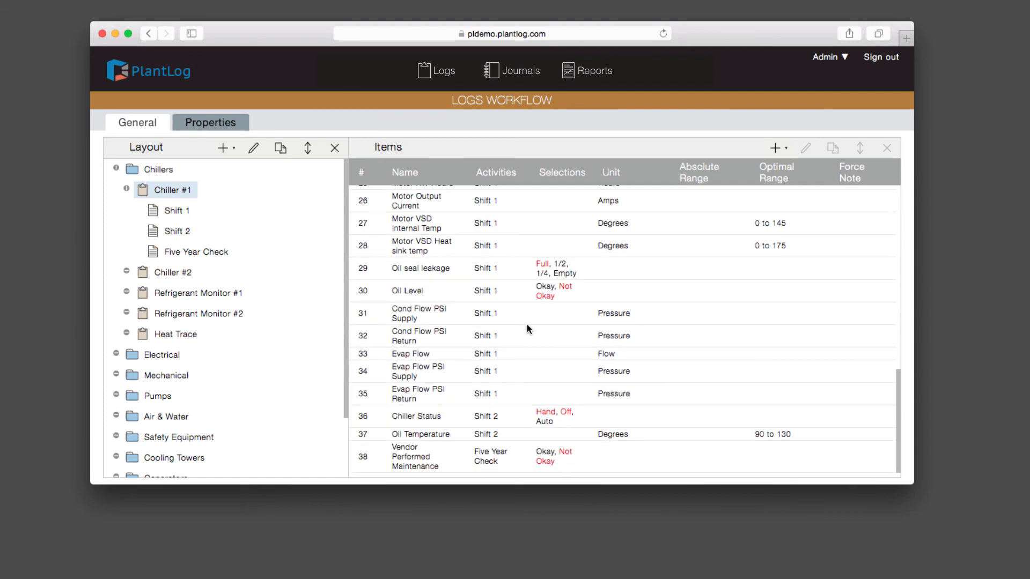
left_click(127, 189)
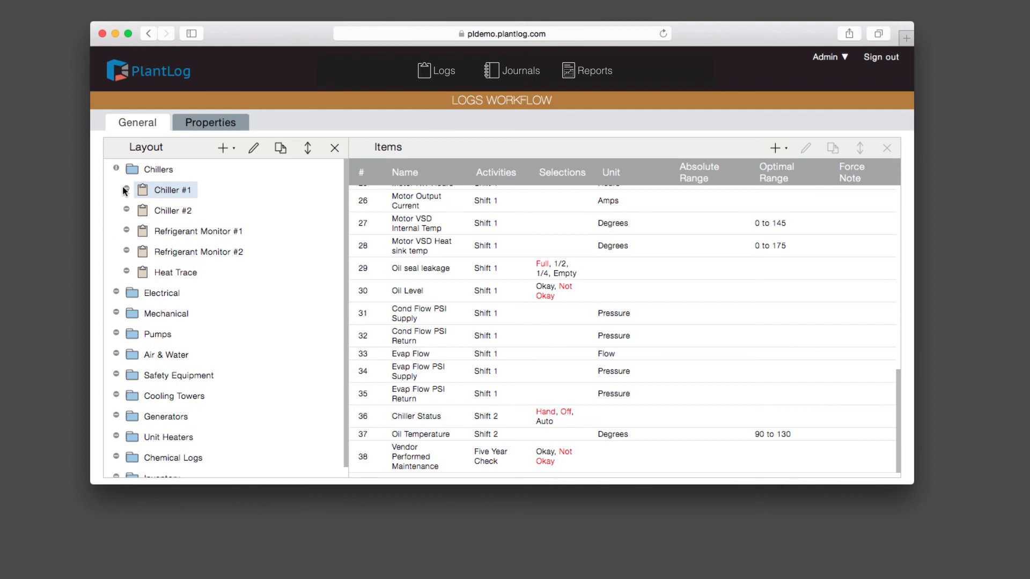
left_click(126, 190)
left_click(126, 189)
Step: Set the Chiller #2 log to inactive, save the edit and collapse the log in the layout
left_click(173, 211)
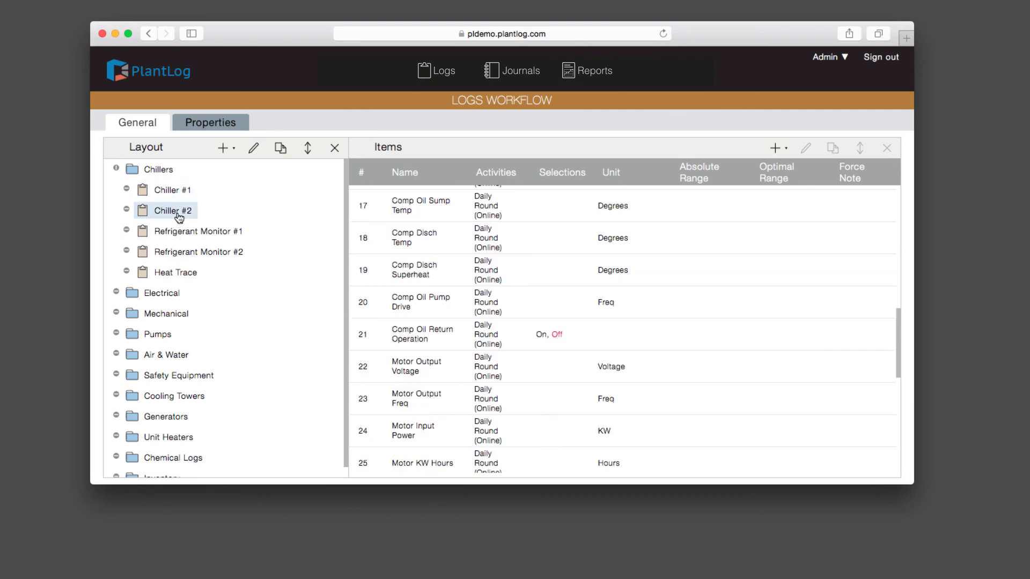
left_click(253, 151)
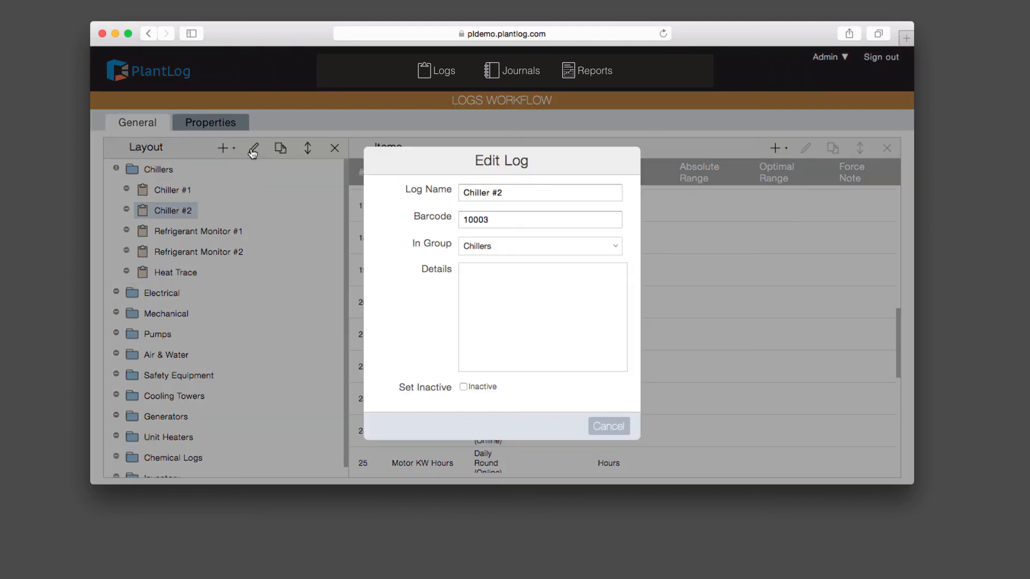
left_click(484, 390)
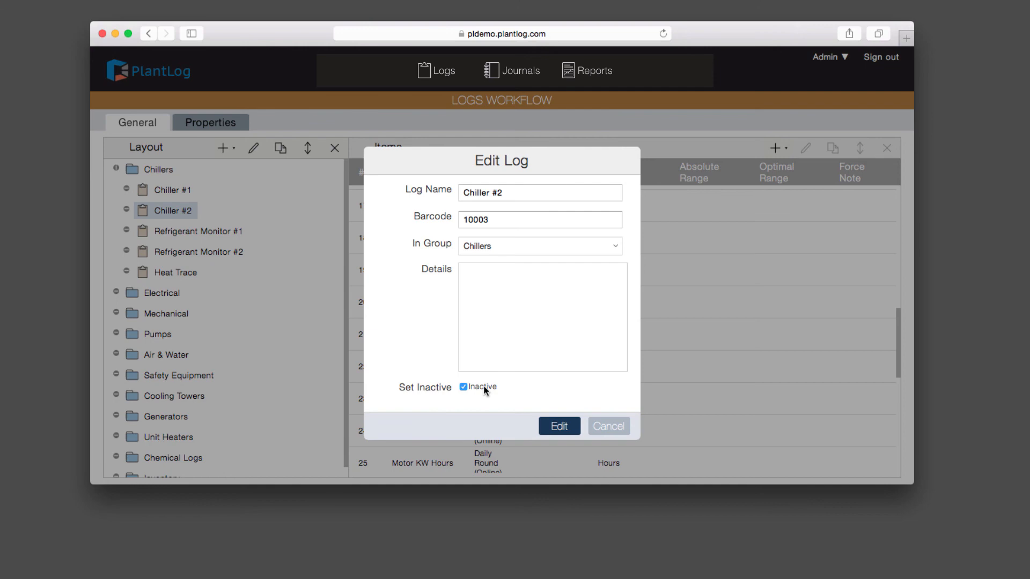
left_click(565, 427)
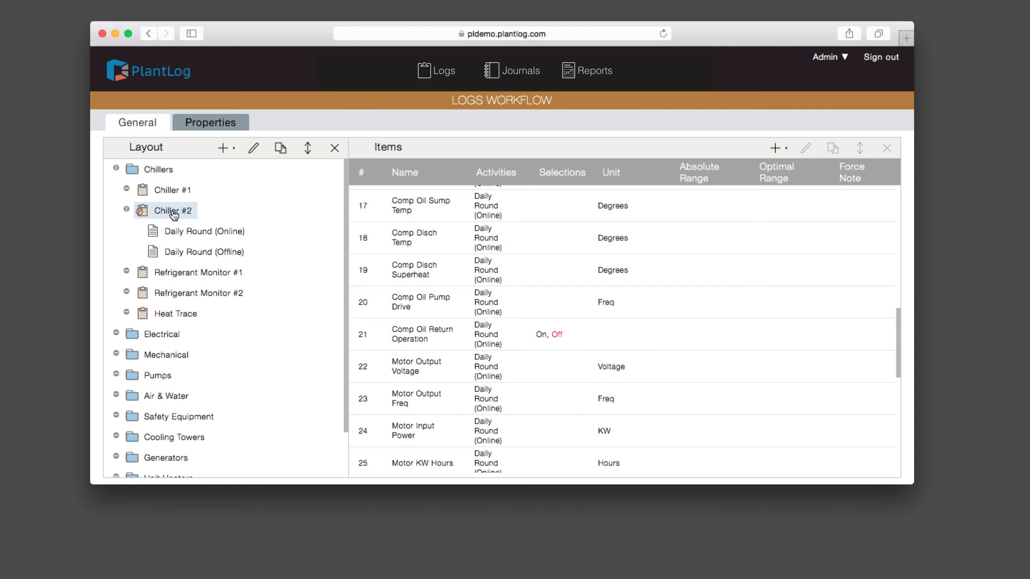
left_click(127, 210)
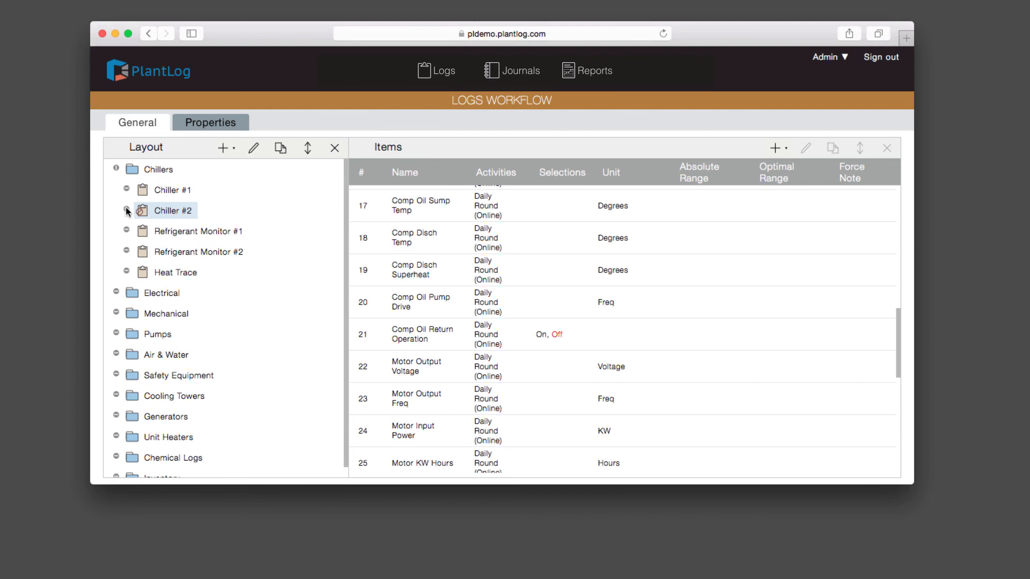